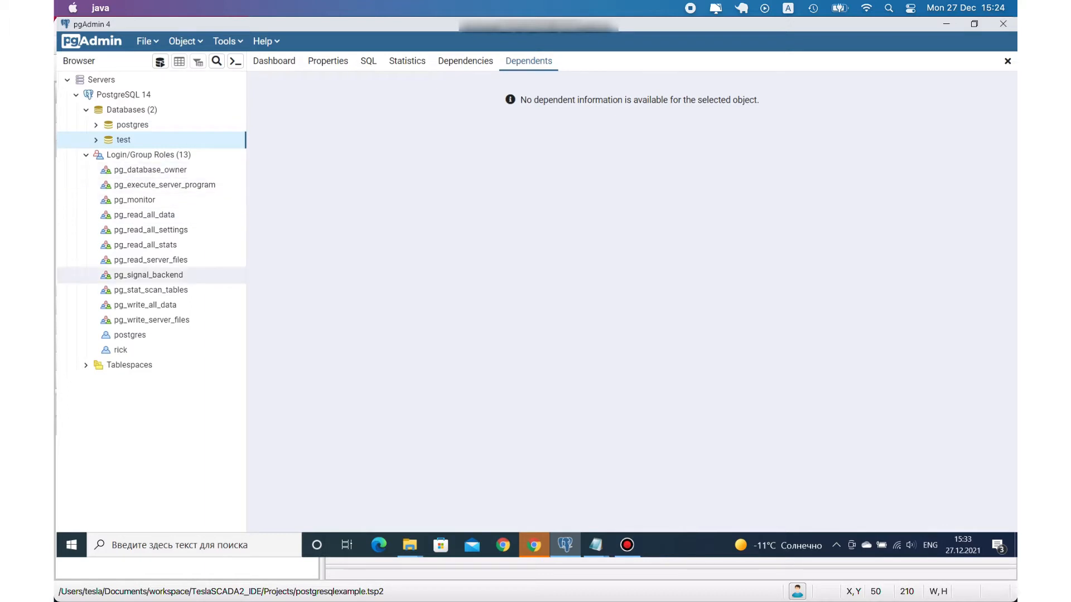
- Review the definition, privileges, membership, parameters, security and SQL of the custom login role listed below postgres, and close its properties
{"action": "left_click", "coordinate": [121, 350]}
{"action": "right_click", "coordinate": [127, 353]}
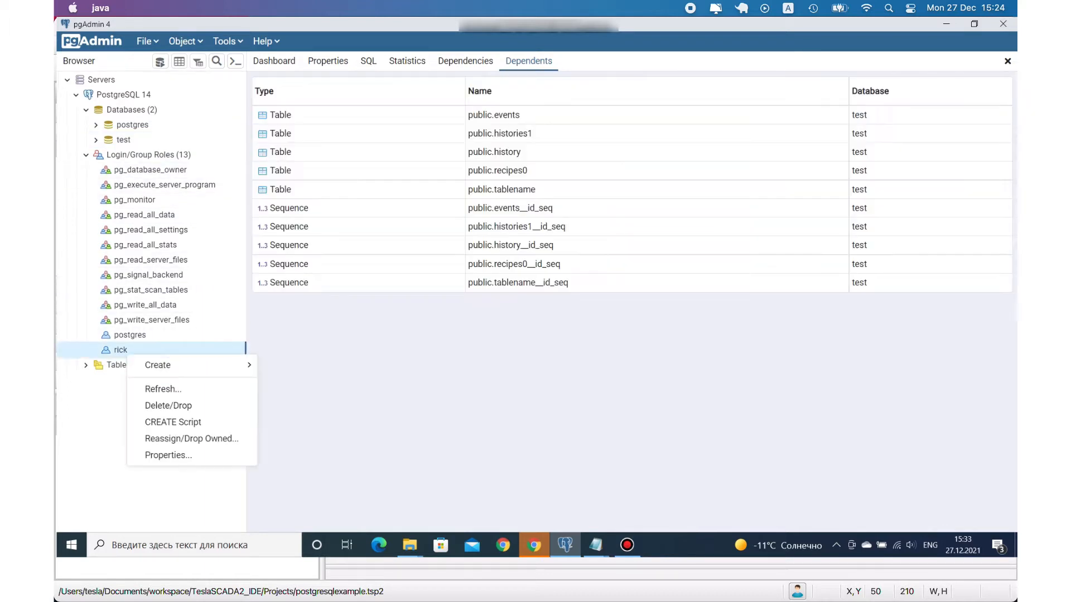
{"action": "left_click", "coordinate": [168, 456]}
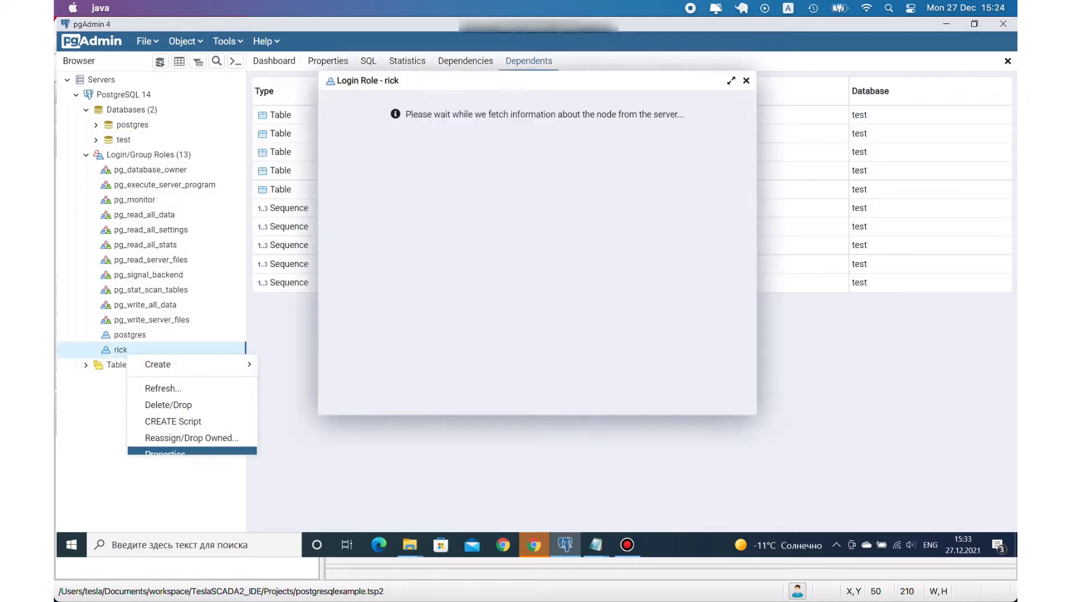
{"action": "left_click", "coordinate": [389, 101]}
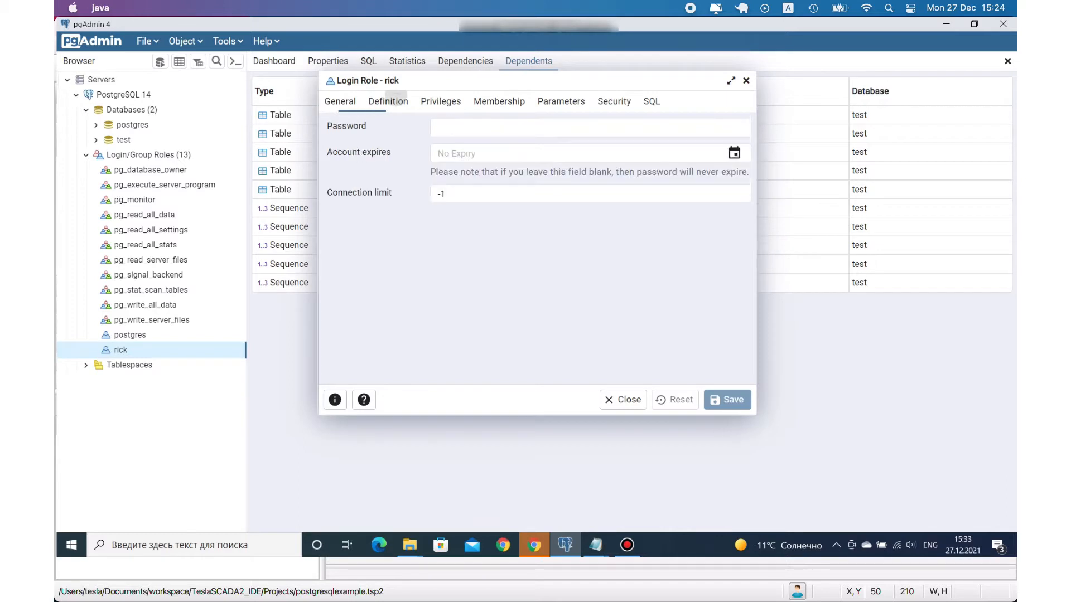
{"action": "left_click", "coordinate": [441, 101]}
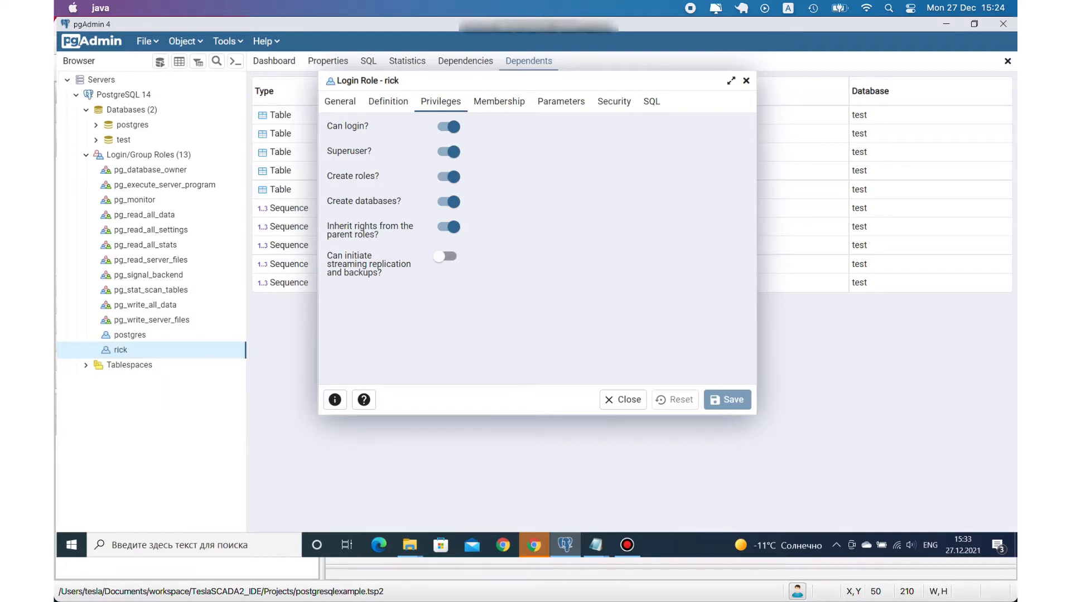
{"action": "left_click", "coordinate": [500, 101]}
{"action": "left_click", "coordinate": [561, 102]}
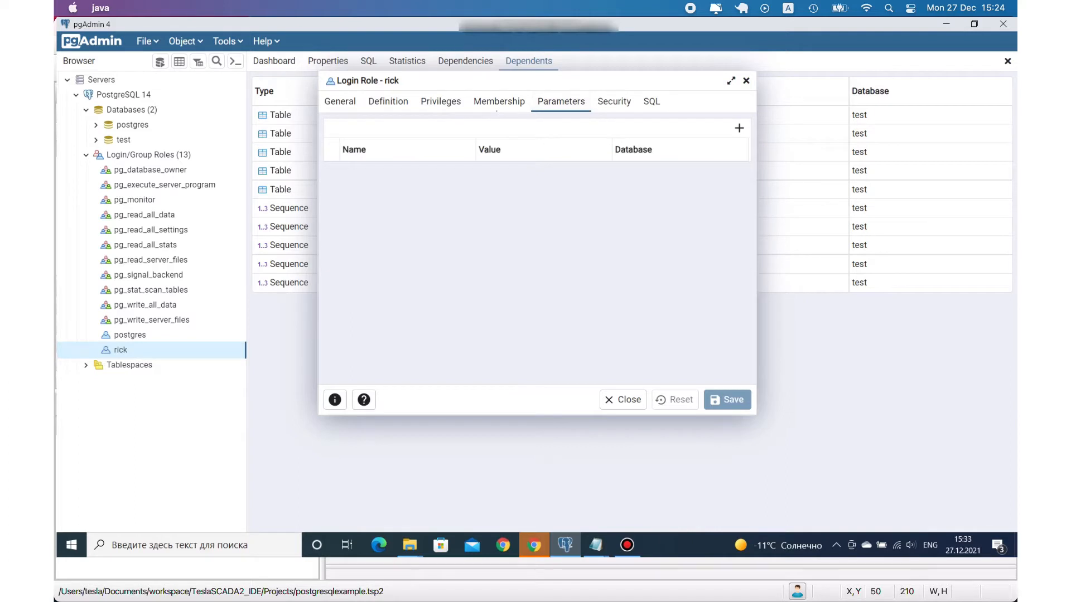
{"action": "left_click", "coordinate": [614, 102]}
{"action": "left_click", "coordinate": [651, 102]}
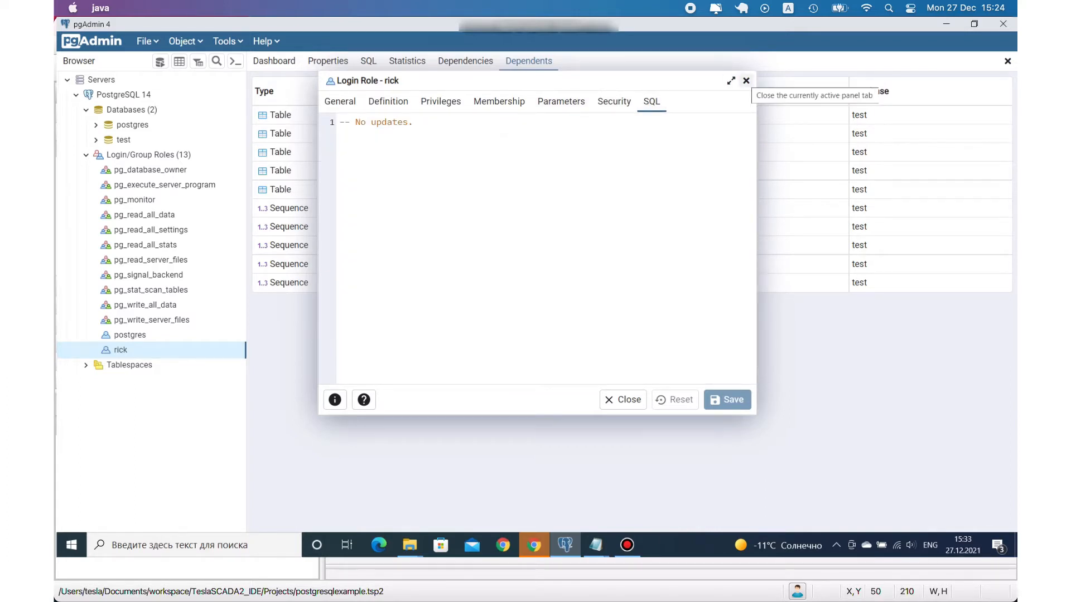
{"action": "left_click", "coordinate": [746, 80]}
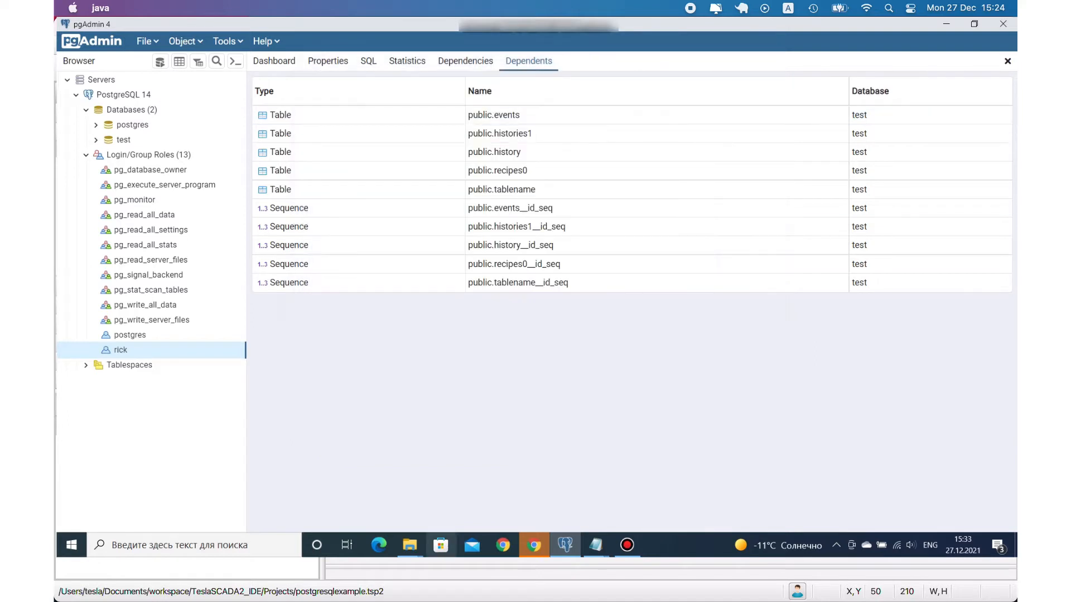
- Switch to the PostgreSQL 14 data folder in File Explorer and open the postgresql CONF file in Notepad
{"action": "left_click", "coordinate": [409, 545]}
{"action": "left_click", "coordinate": [341, 494]}
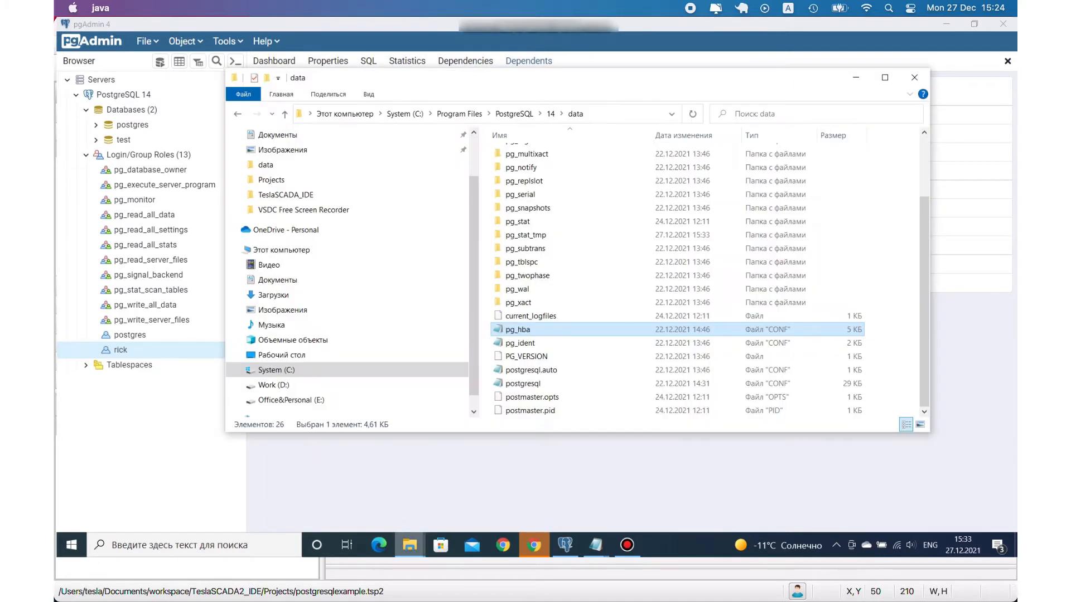
{"action": "scroll", "coordinate": [677, 274], "scroll_direction": "up", "scroll_amount": 2}
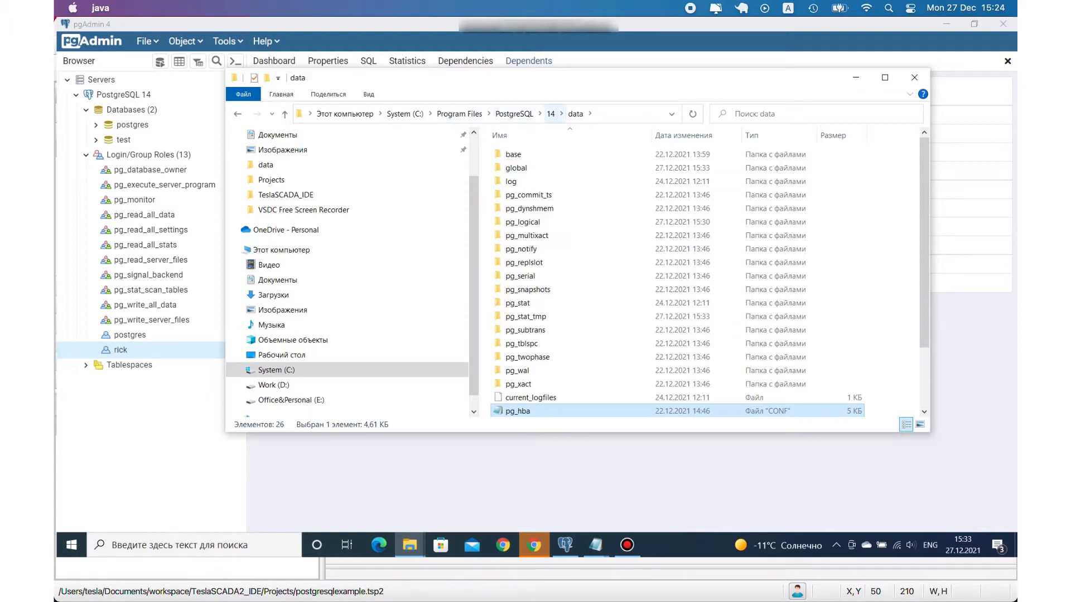
{"action": "scroll", "coordinate": [558, 323], "scroll_direction": "down", "scroll_amount": 3}
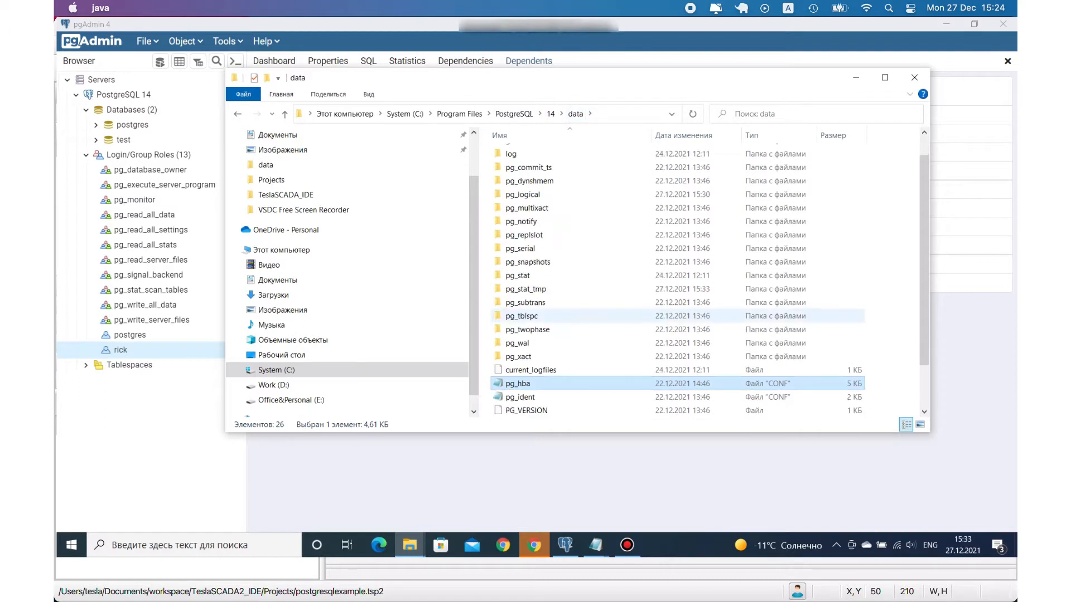
{"action": "left_click", "coordinate": [525, 384]}
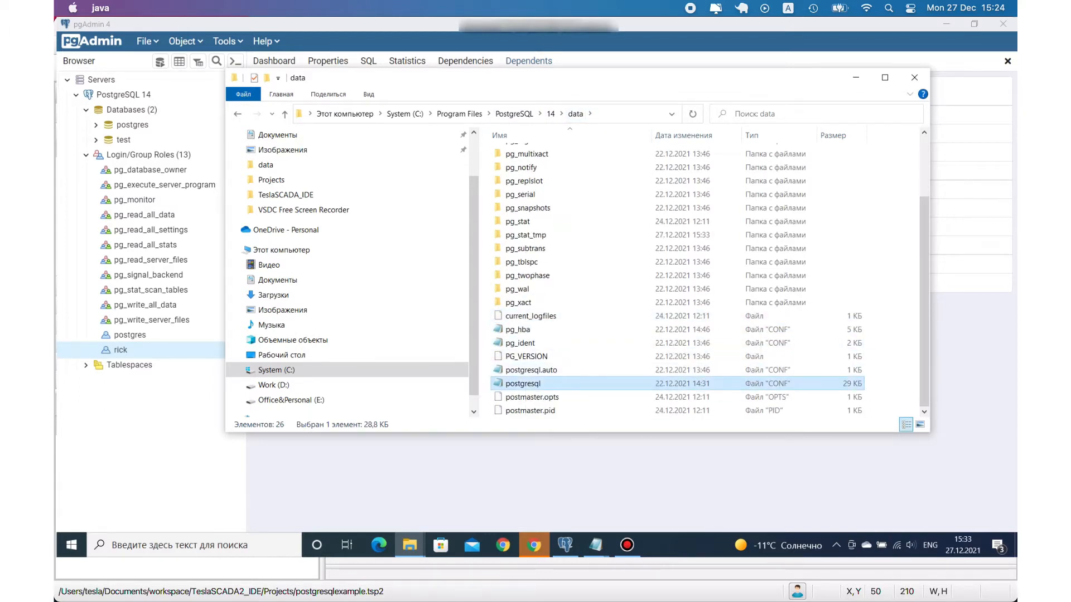
{"action": "right_click", "coordinate": [525, 384]}
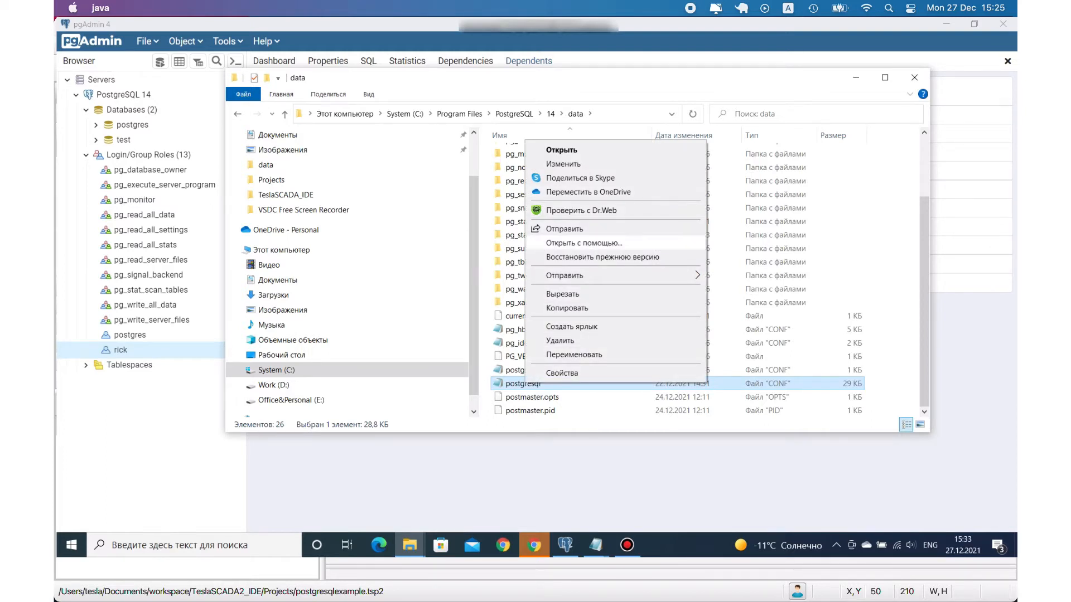
{"action": "left_click", "coordinate": [583, 243]}
{"action": "key", "text": "Return"}
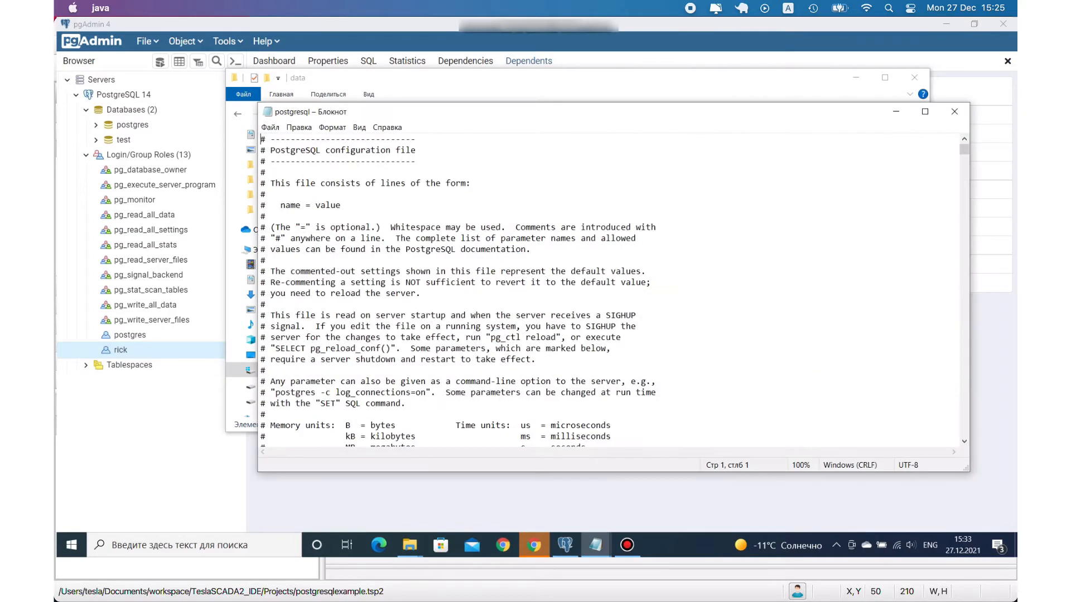
- Locate the listen_addresses line under Connection Settings in the postgresql file and highlight it
{"action": "scroll", "coordinate": [613, 290], "scroll_direction": "down", "scroll_amount": 4}
{"action": "scroll", "coordinate": [611, 290], "scroll_direction": "up", "scroll_amount": 6}
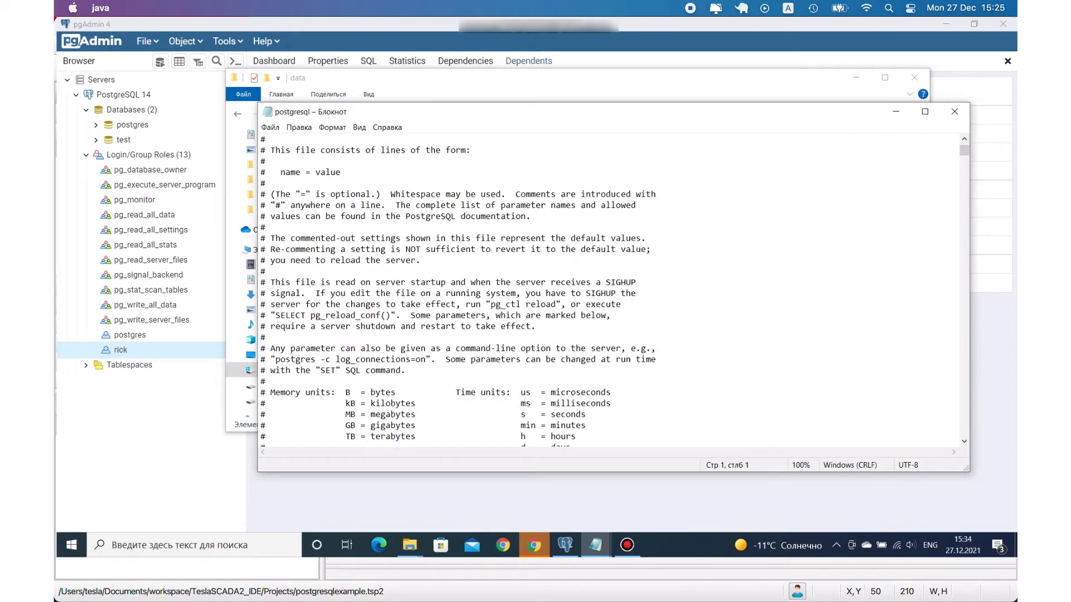
{"action": "scroll", "coordinate": [611, 290], "scroll_direction": "down", "scroll_amount": 13}
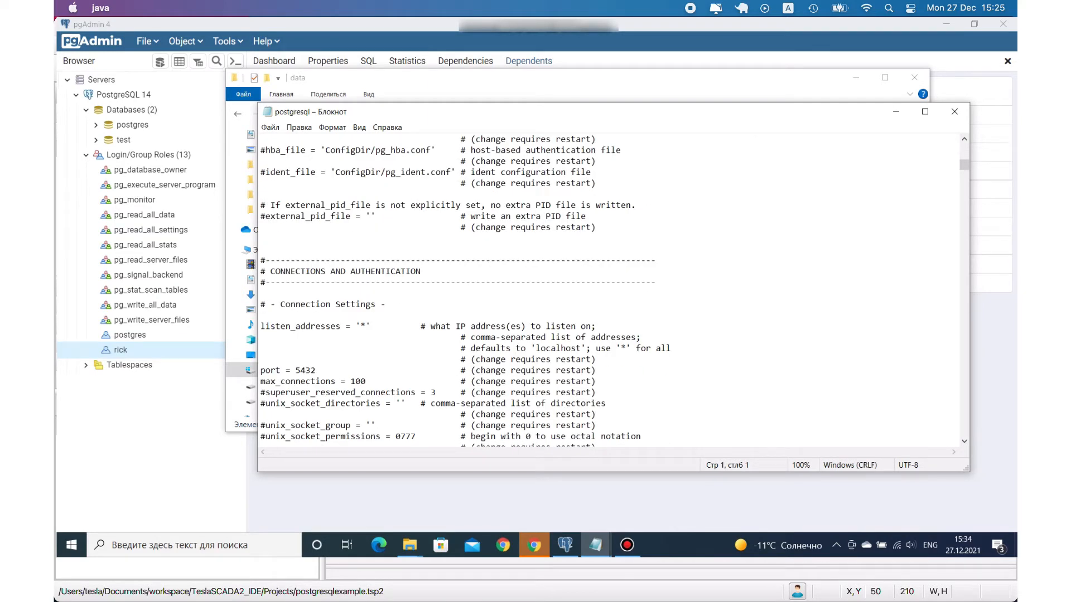
{"action": "left_click", "coordinate": [261, 317]}
{"action": "left_click_drag", "start_coordinate": [261, 326], "coordinate": [596, 326]}
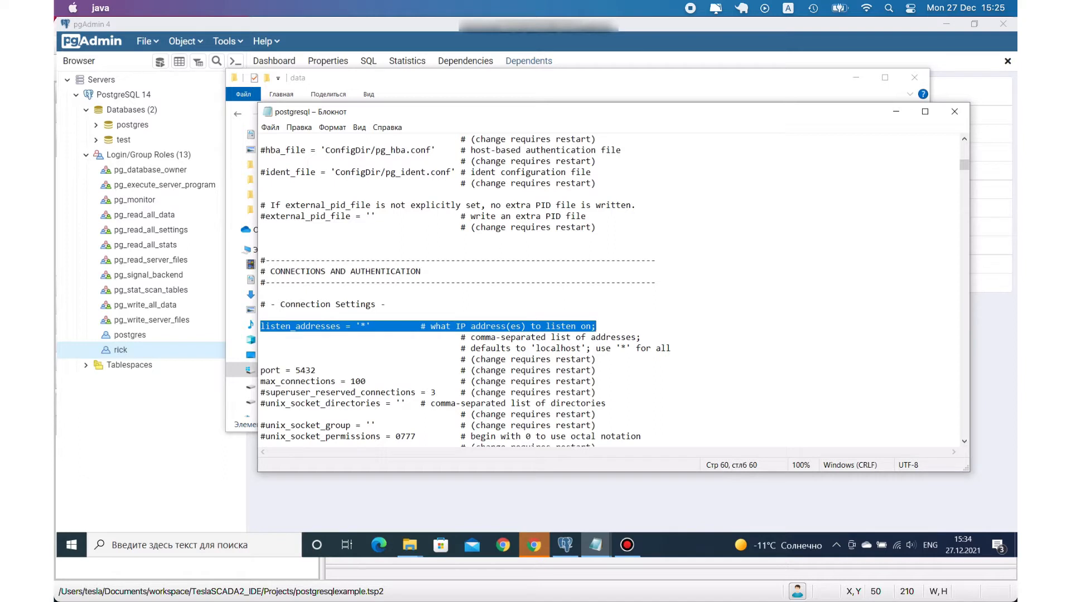
- Search the postgresql file for "en_e" and highlight the locale value of the lc_messages setting
{"action": "key", "text": "ctrl+f"}
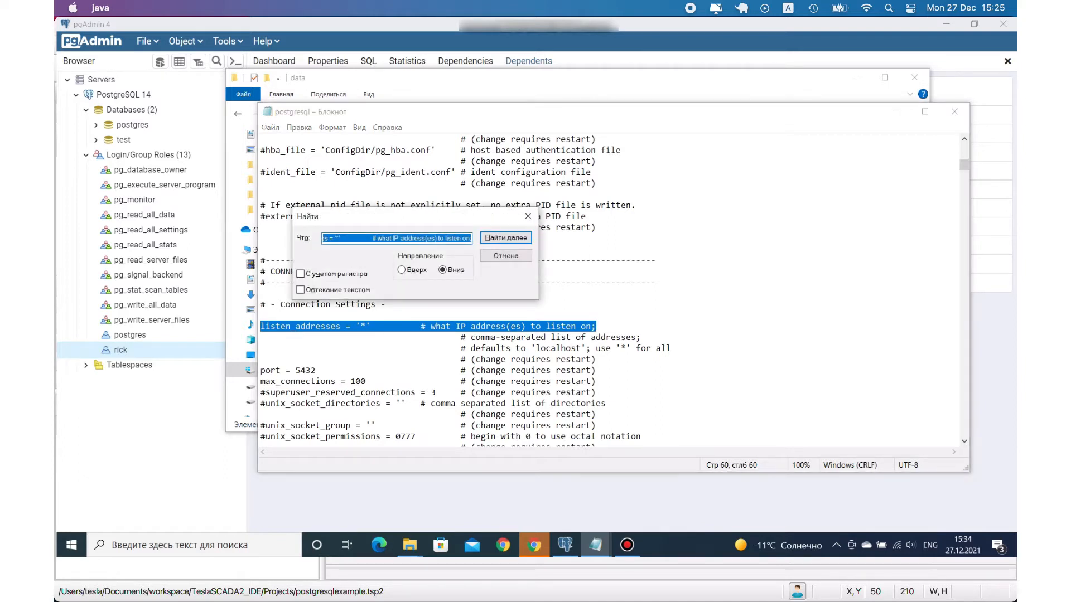
{"action": "key", "text": "BackSpace"}
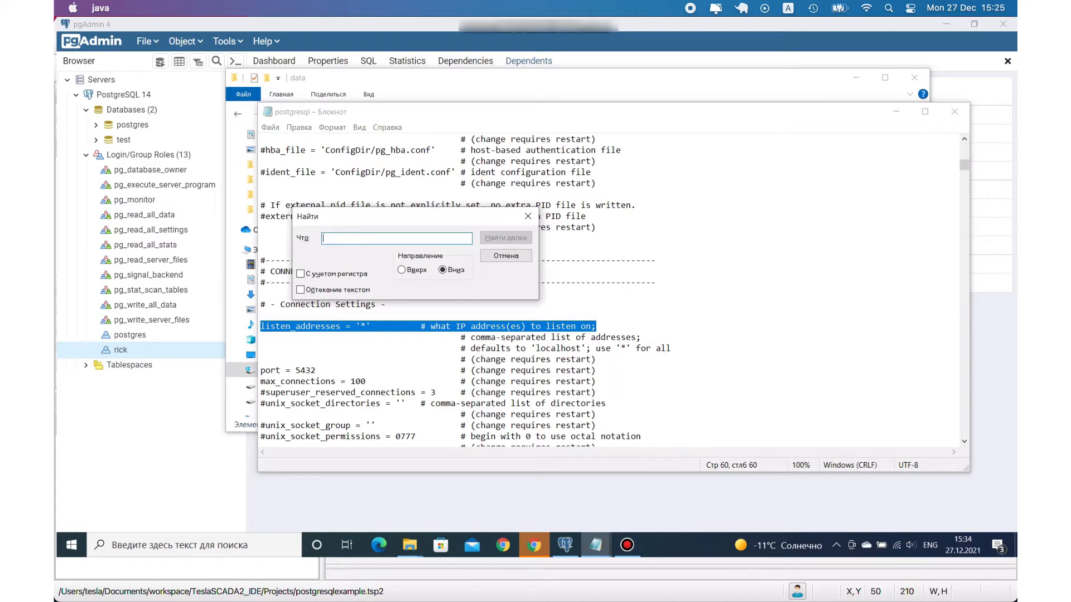
{"action": "type", "text": "en_e"}
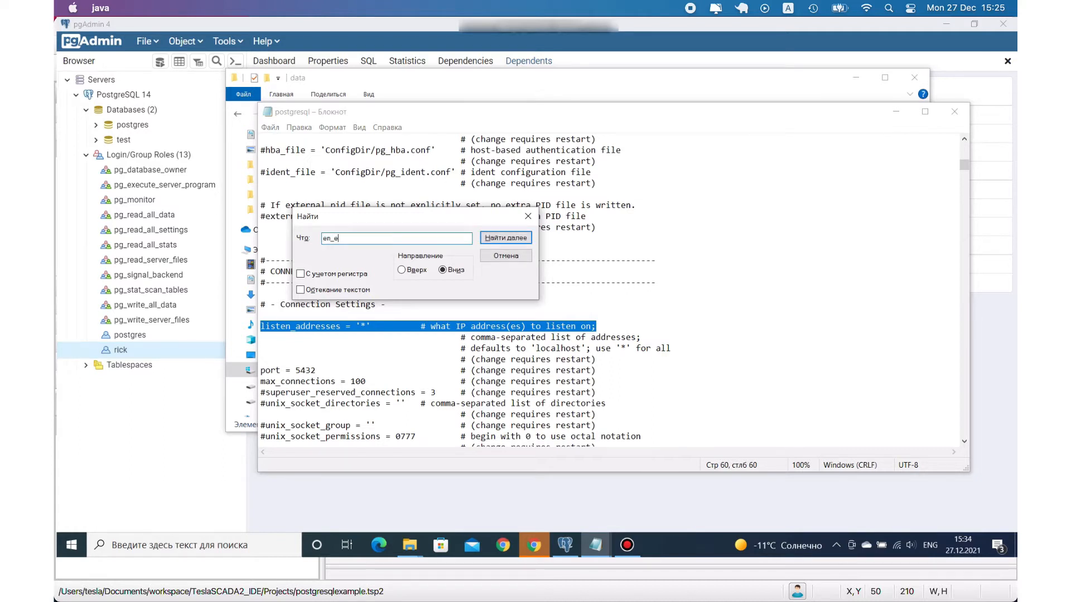
{"action": "key", "text": "Return"}
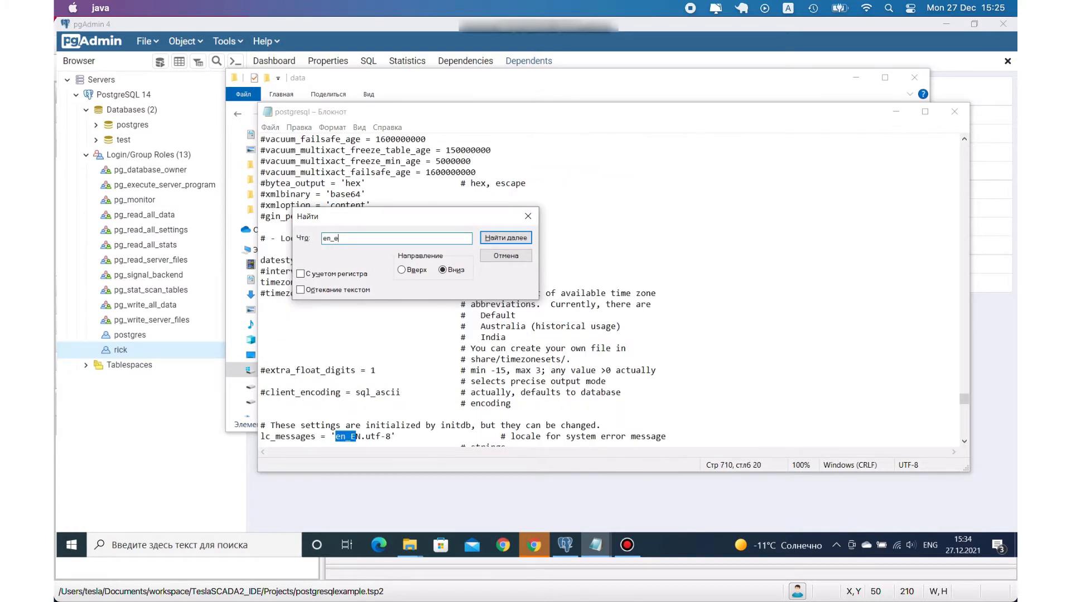
{"action": "left_click", "coordinate": [528, 216]}
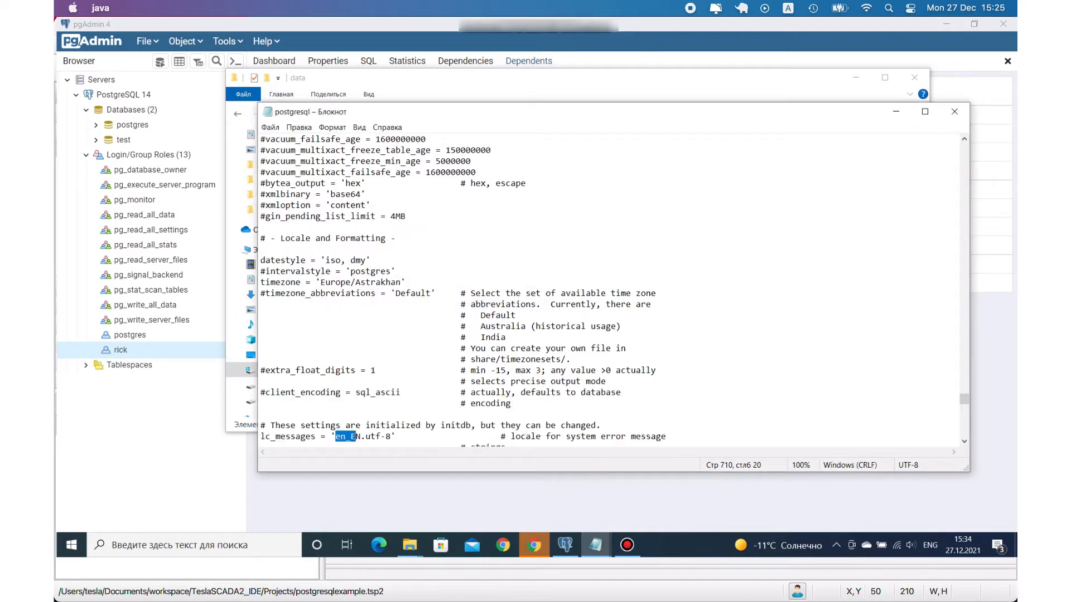
{"action": "left_click_drag", "start_coordinate": [261, 436], "coordinate": [396, 436]}
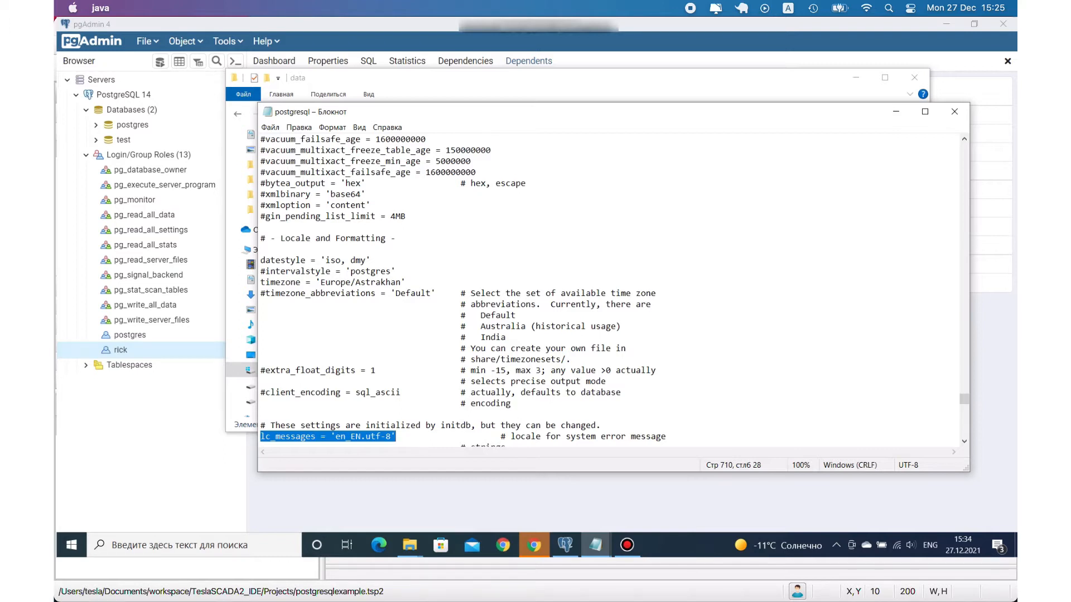
{"action": "left_click", "coordinate": [341, 436]}
{"action": "left_click_drag", "start_coordinate": [335, 436], "coordinate": [391, 436]}
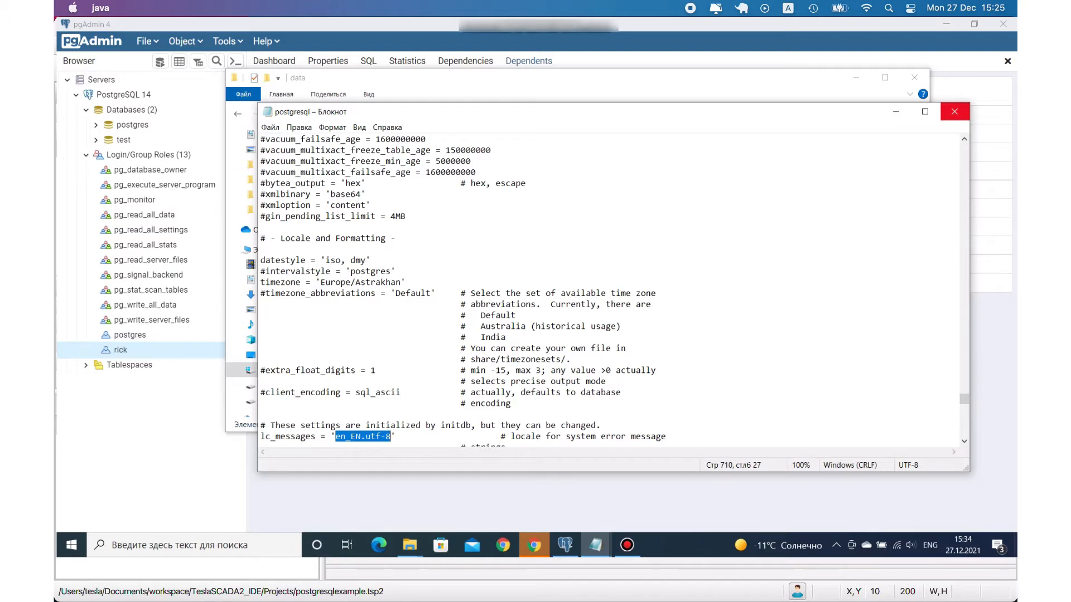
- Open the pg_hba CONF file from the data folder in Notepad and highlight the host record for address 0.0.0.0/0
{"action": "left_click", "coordinate": [410, 544]}
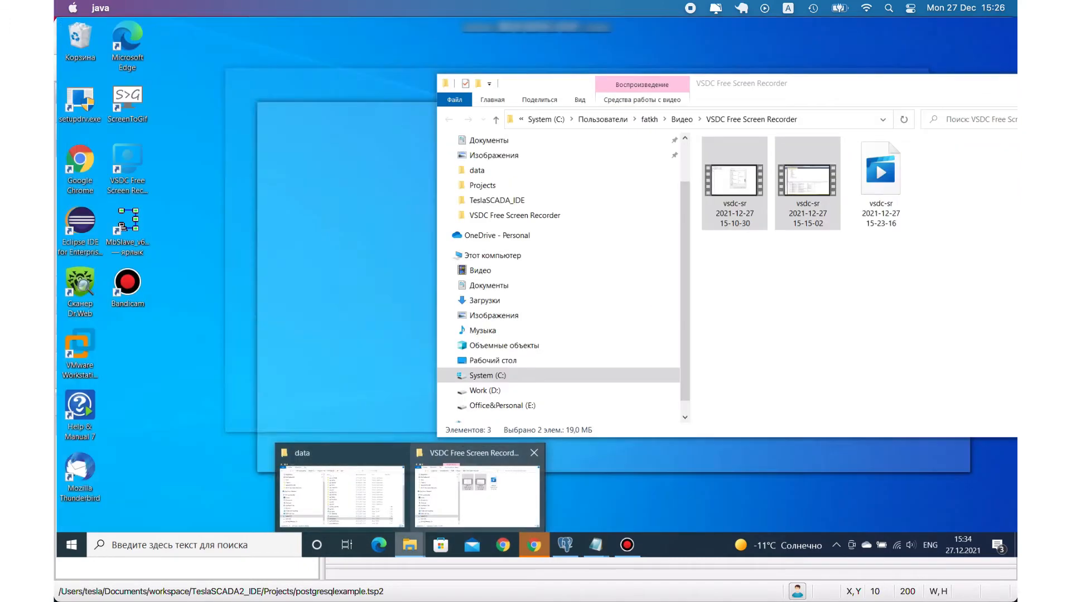
{"action": "left_click", "coordinate": [342, 491]}
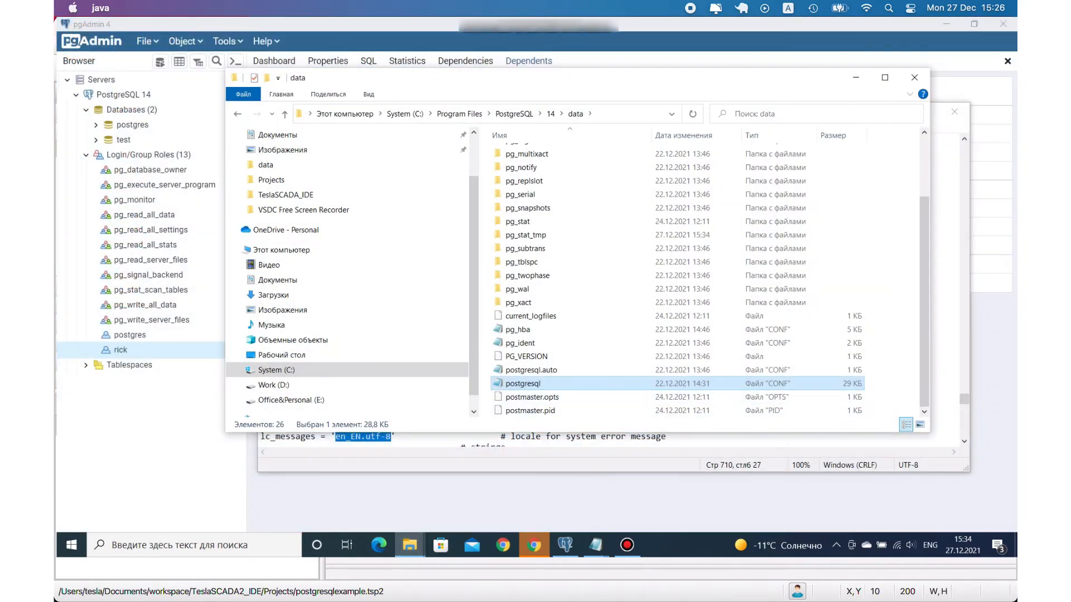
{"action": "left_click", "coordinate": [516, 329]}
{"action": "right_click", "coordinate": [516, 329]}
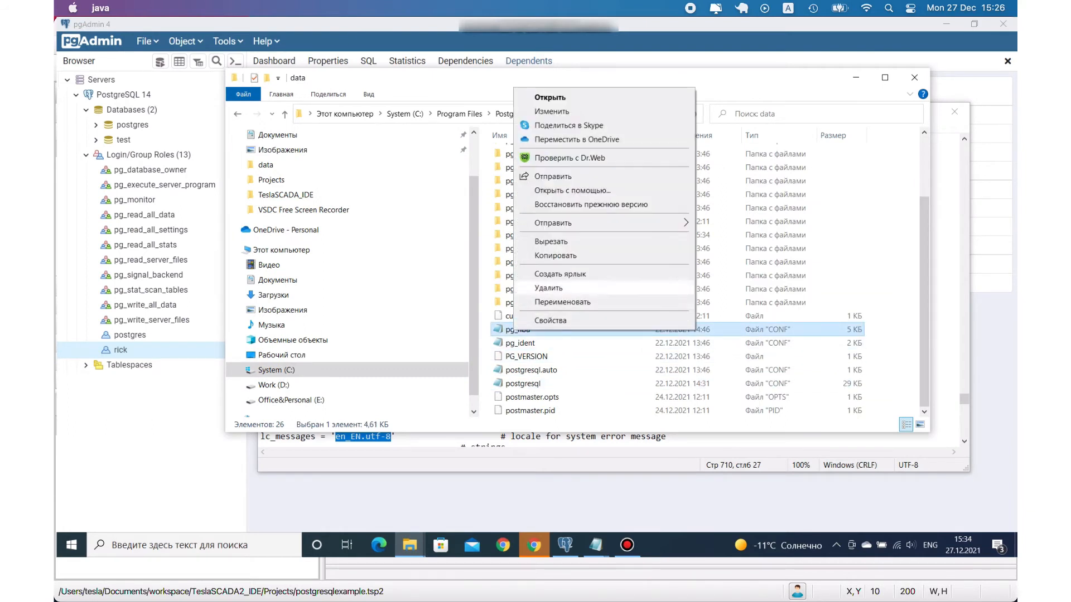
{"action": "left_click", "coordinate": [572, 191]}
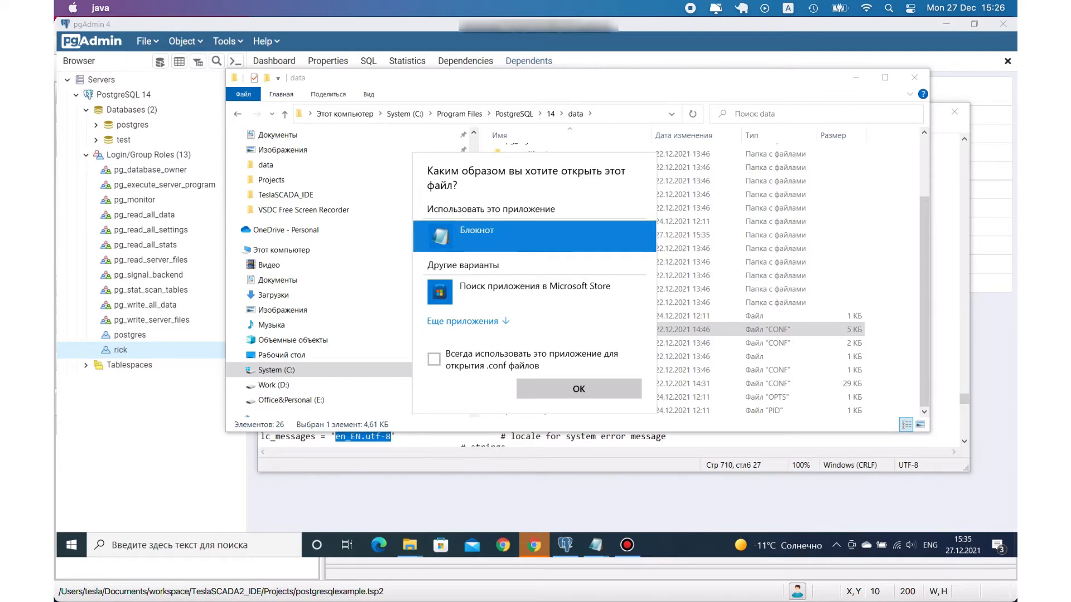
{"action": "left_click", "coordinate": [579, 389]}
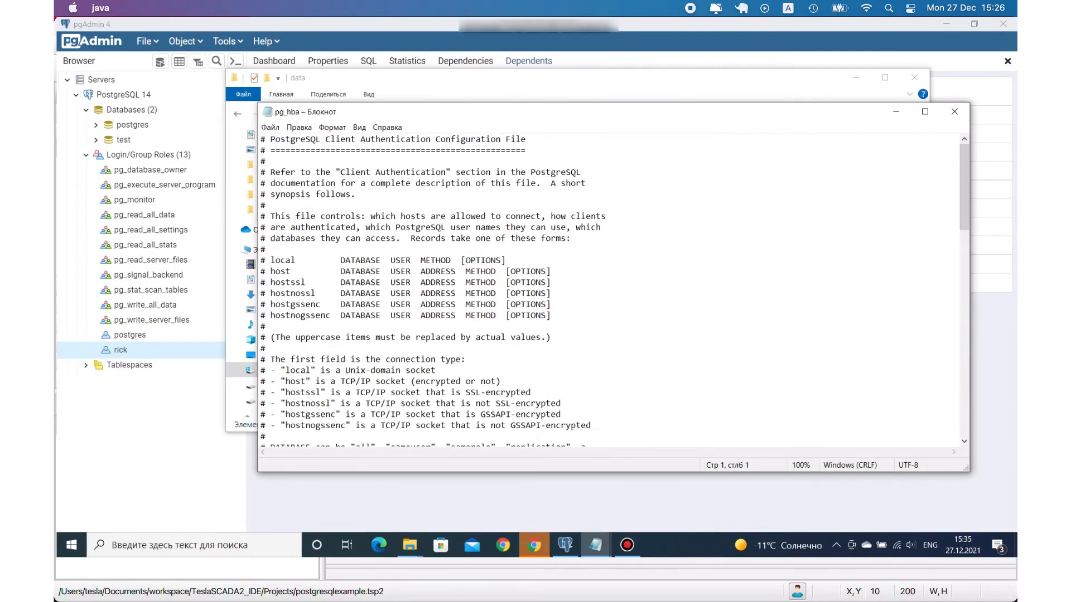
{"action": "scroll", "coordinate": [613, 290], "scroll_direction": "down", "scroll_amount": 20}
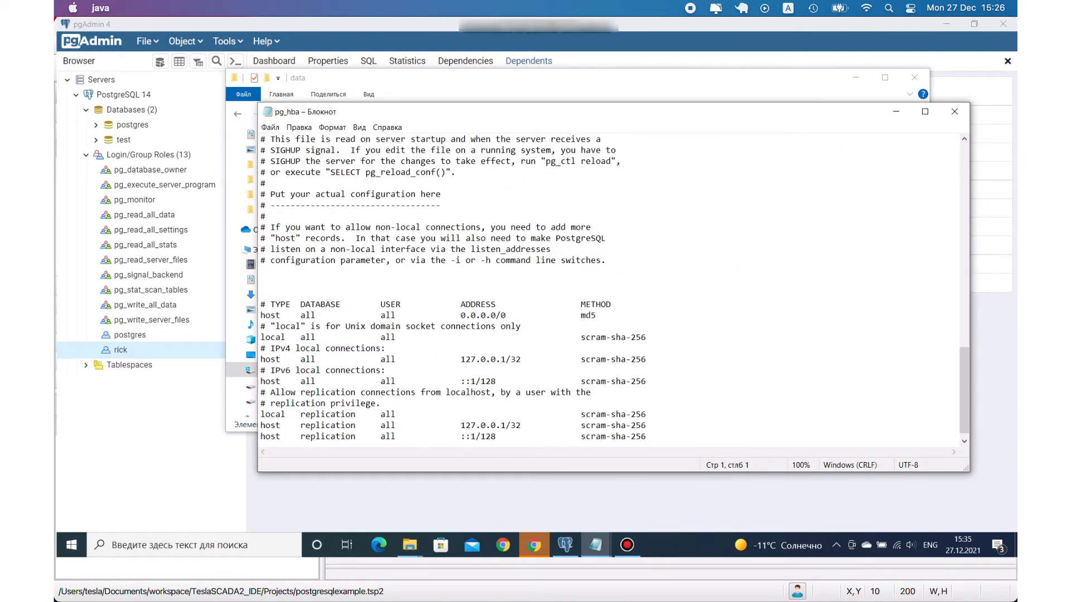
{"action": "left_click_drag", "start_coordinate": [598, 316], "coordinate": [260, 315]}
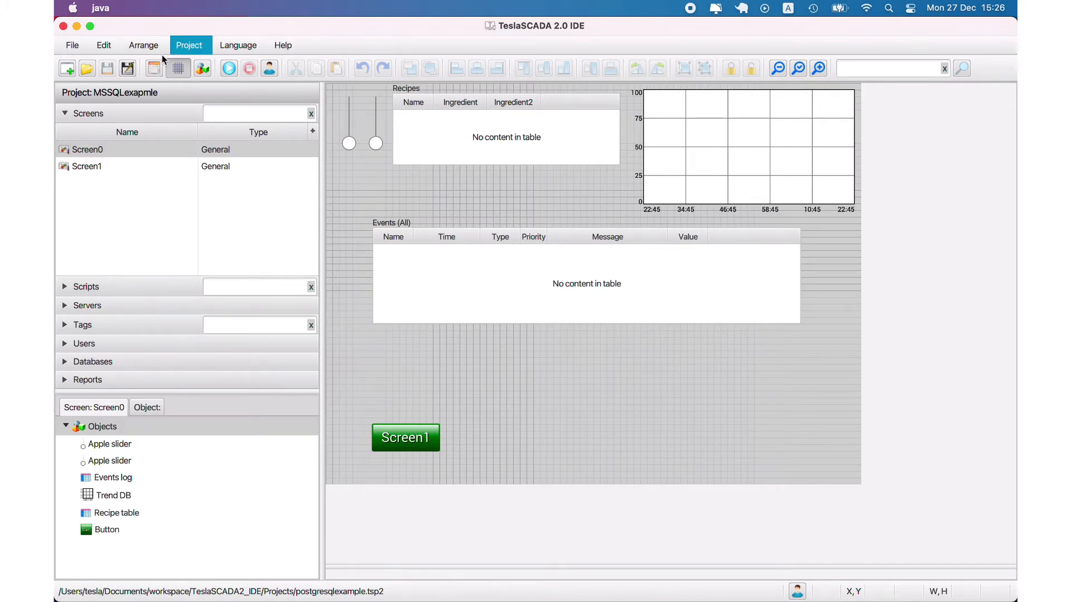
- Switch to TeslaSCADA 2.0 IDE and examine the project's Events/History settings for the events database URL, username and password
{"action": "left_click", "coordinate": [154, 68]}
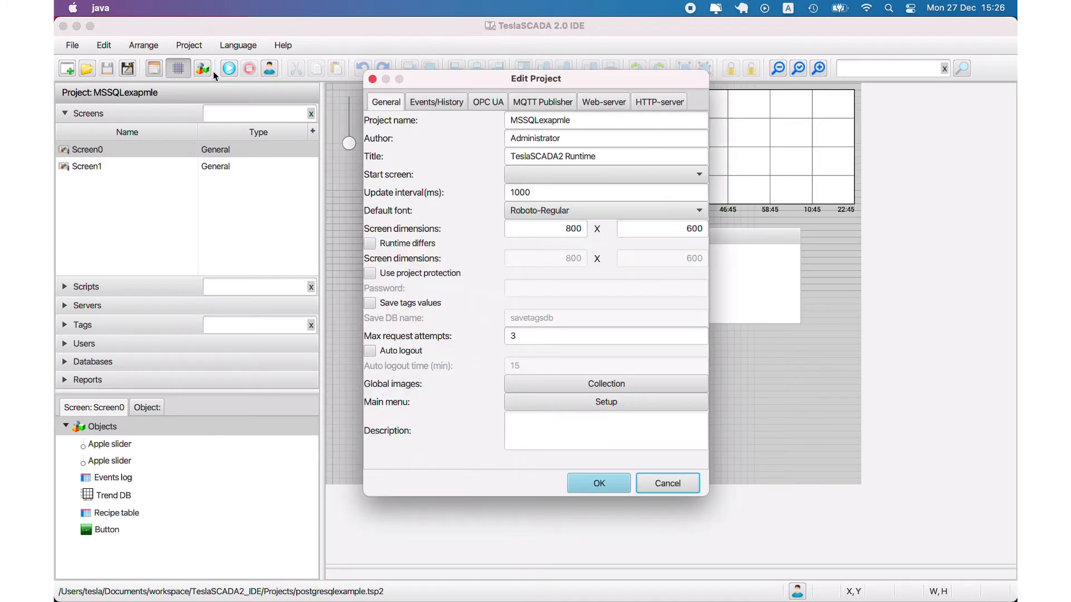
{"action": "left_click", "coordinate": [443, 106]}
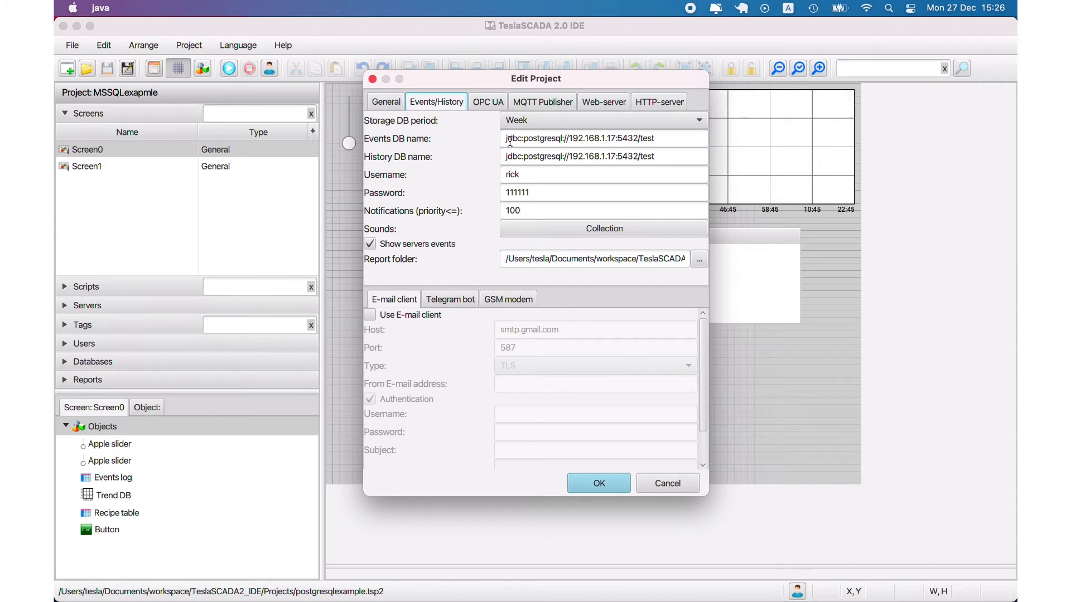
{"action": "left_click_drag", "start_coordinate": [508, 138], "coordinate": [564, 138]}
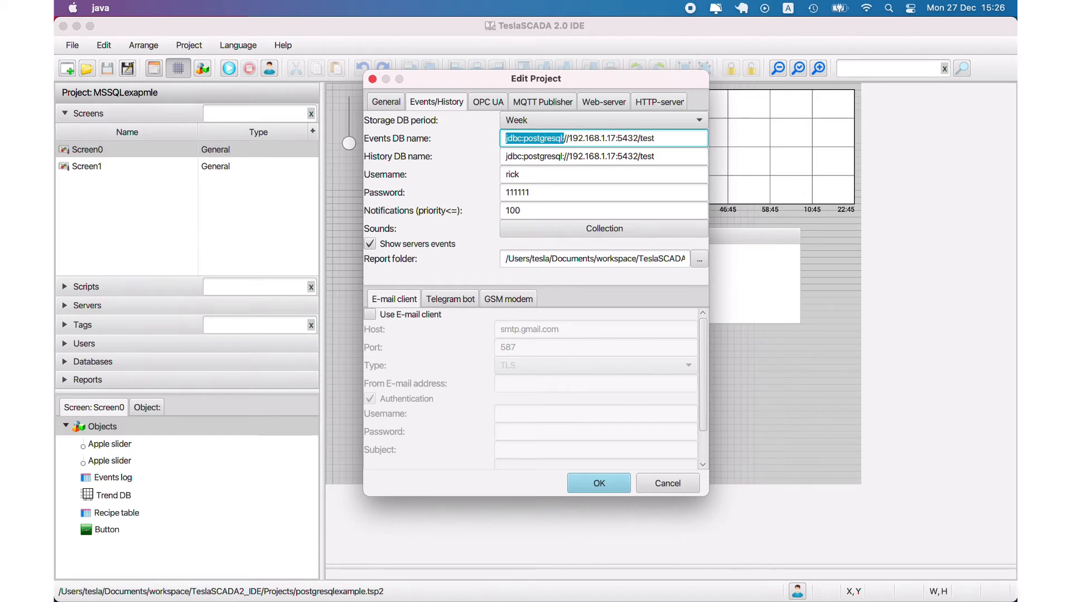
{"action": "left_click_drag", "start_coordinate": [573, 138], "coordinate": [667, 139]}
{"action": "left_click", "coordinate": [578, 137]}
{"action": "left_click", "coordinate": [570, 137]}
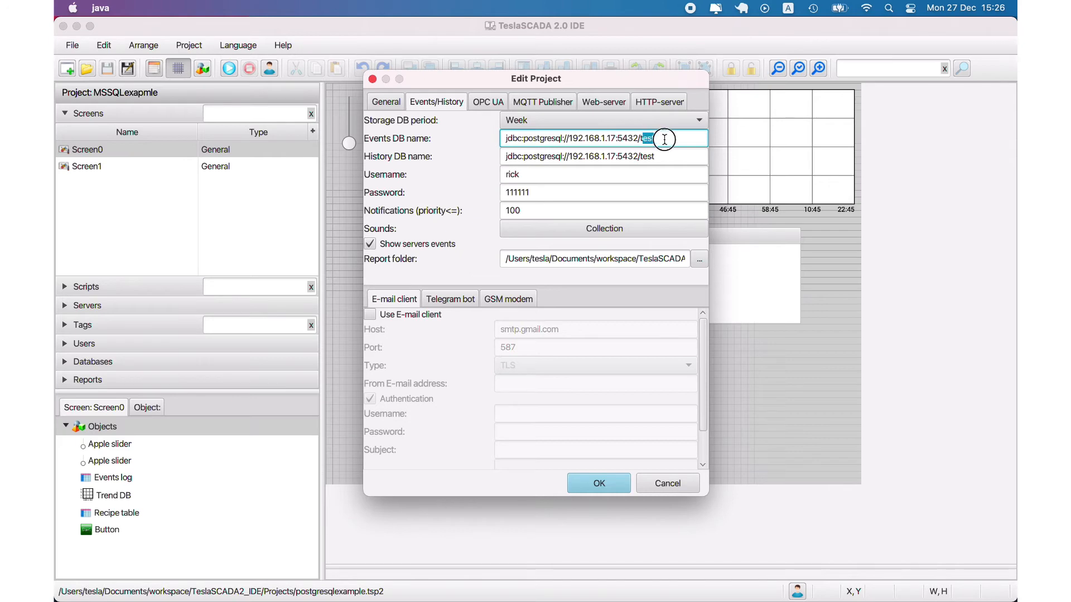
{"action": "double_click", "coordinate": [530, 174]}
{"action": "double_click", "coordinate": [539, 191]}
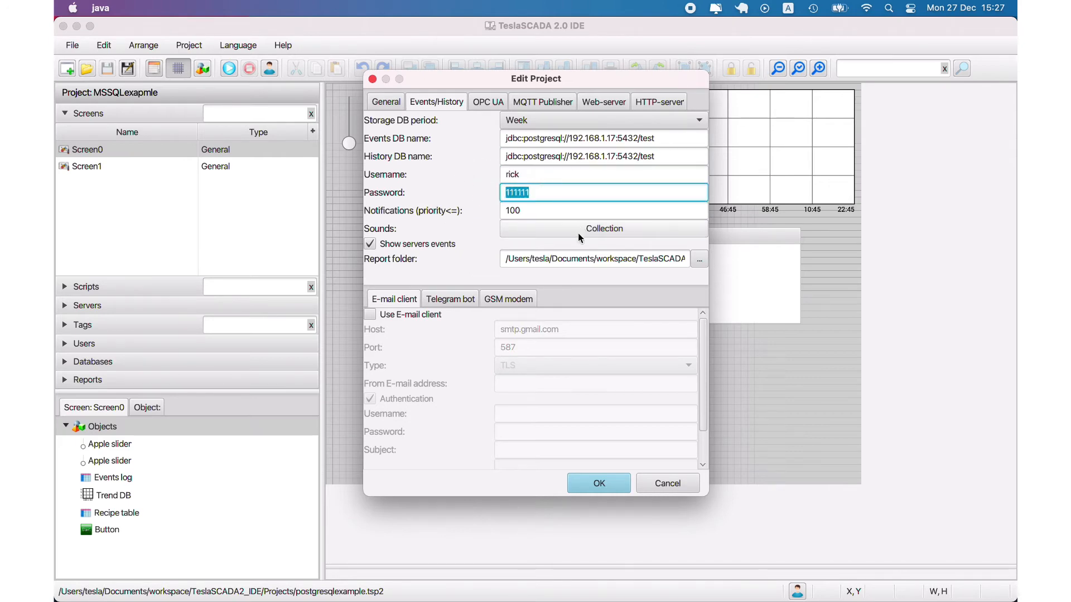
- Close the project settings without changes and examine the connection properties of the Recipe0 and History DB1 databases
{"action": "left_click", "coordinate": [653, 485]}
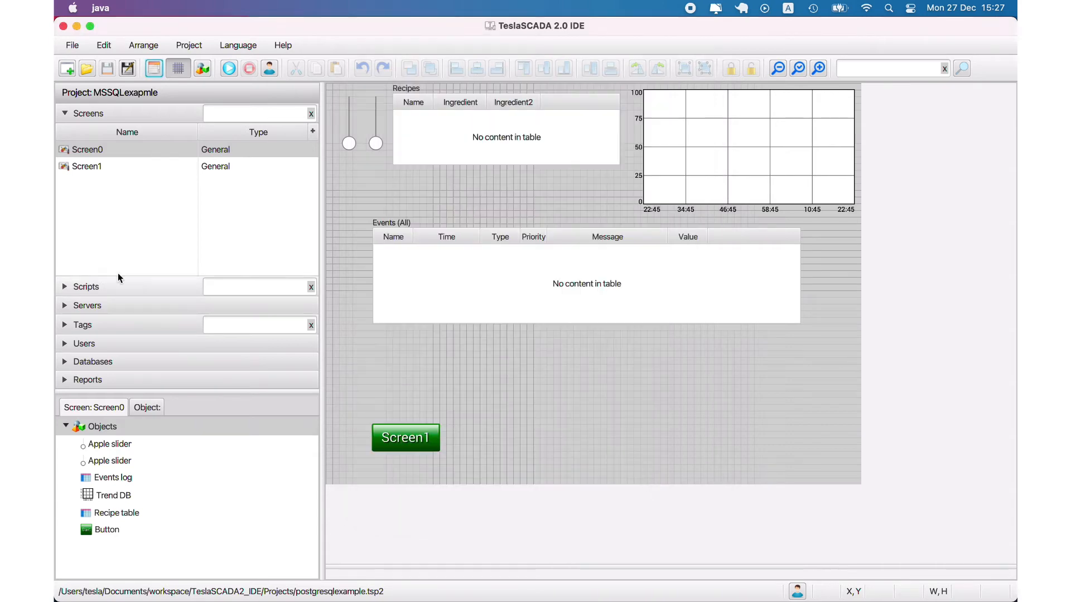
{"action": "left_click", "coordinate": [65, 343]}
{"action": "left_click", "coordinate": [73, 361]}
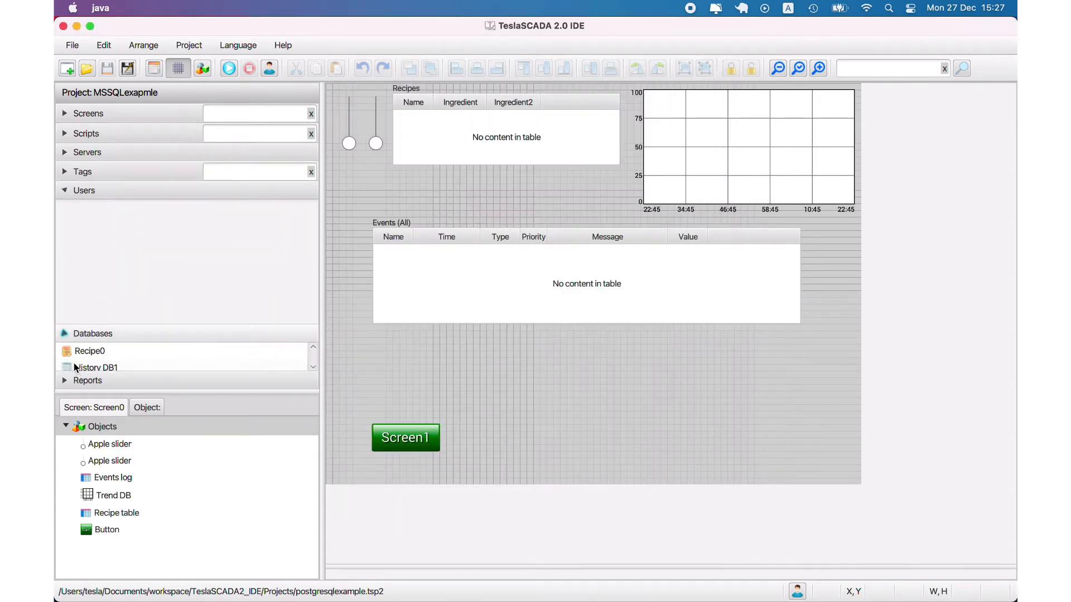
{"action": "double_click", "coordinate": [90, 225]}
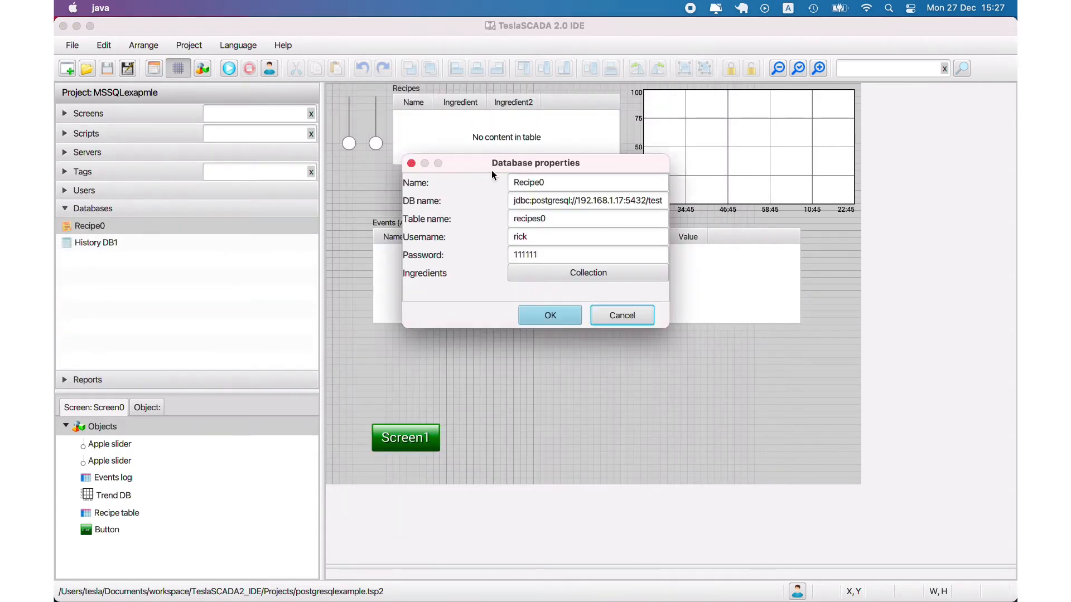
{"action": "left_click", "coordinate": [596, 313]}
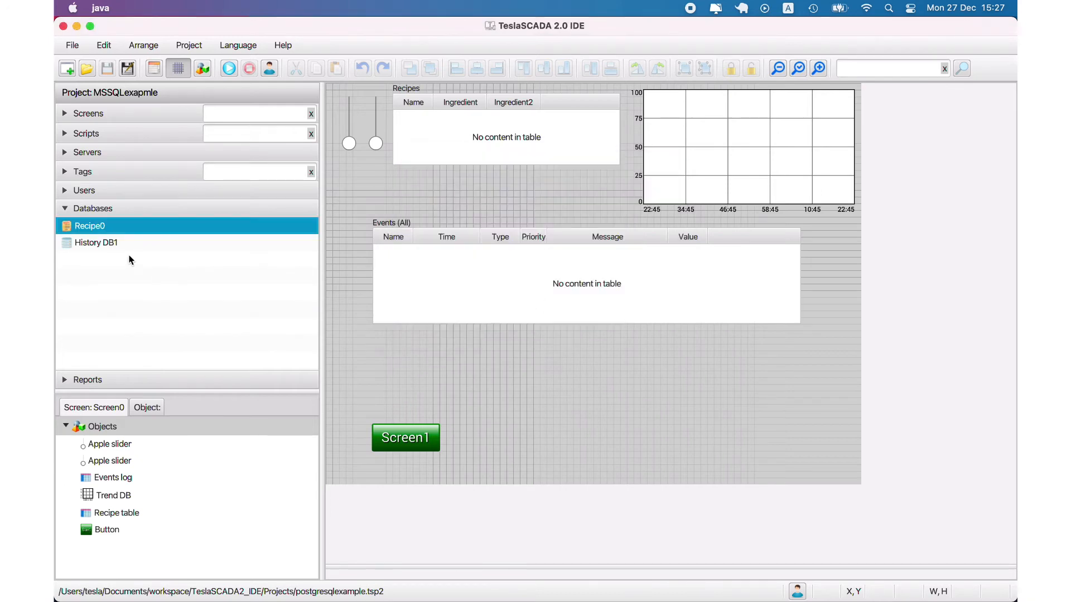
{"action": "double_click", "coordinate": [122, 243]}
{"action": "left_click", "coordinate": [592, 381]}
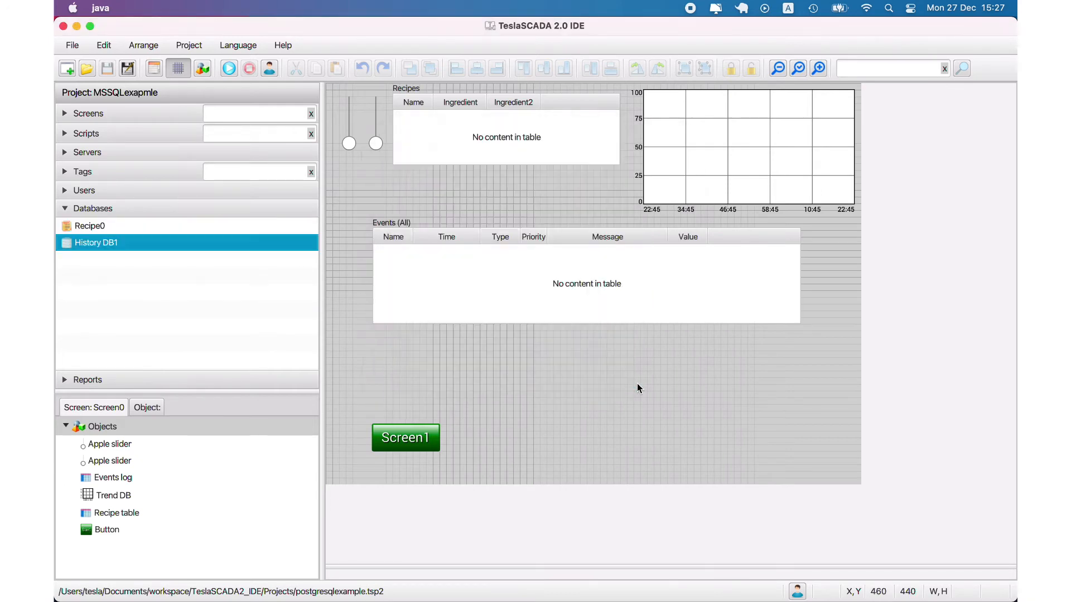
- Run the project, raise the two sliders on Screen0 to about 57 and 56, and switch to Screen1
{"action": "left_click", "coordinate": [228, 70]}
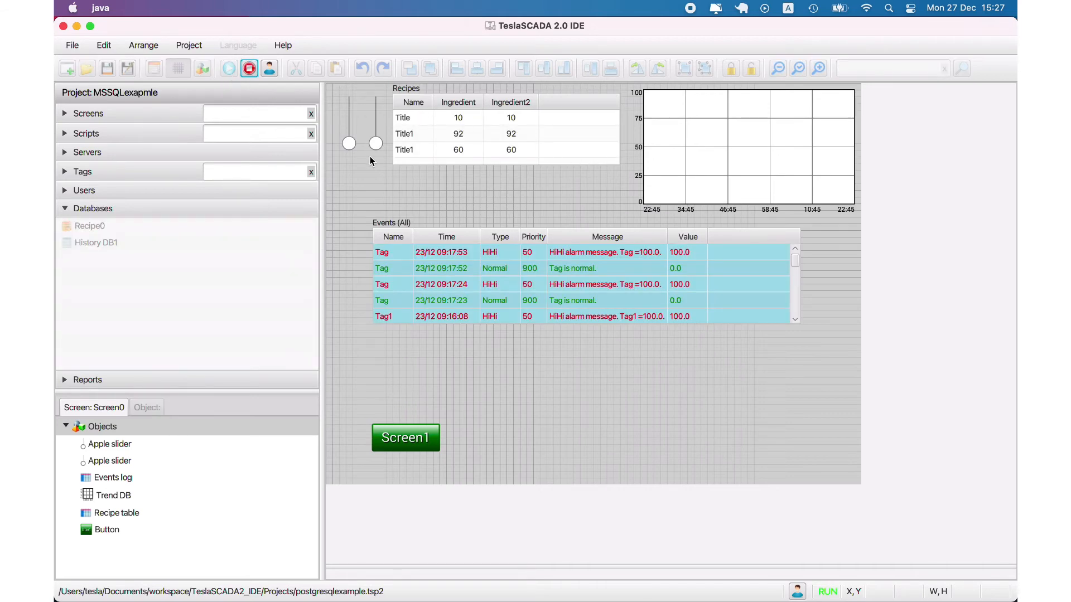
{"action": "left_click_drag", "start_coordinate": [349, 143], "coordinate": [347, 119]}
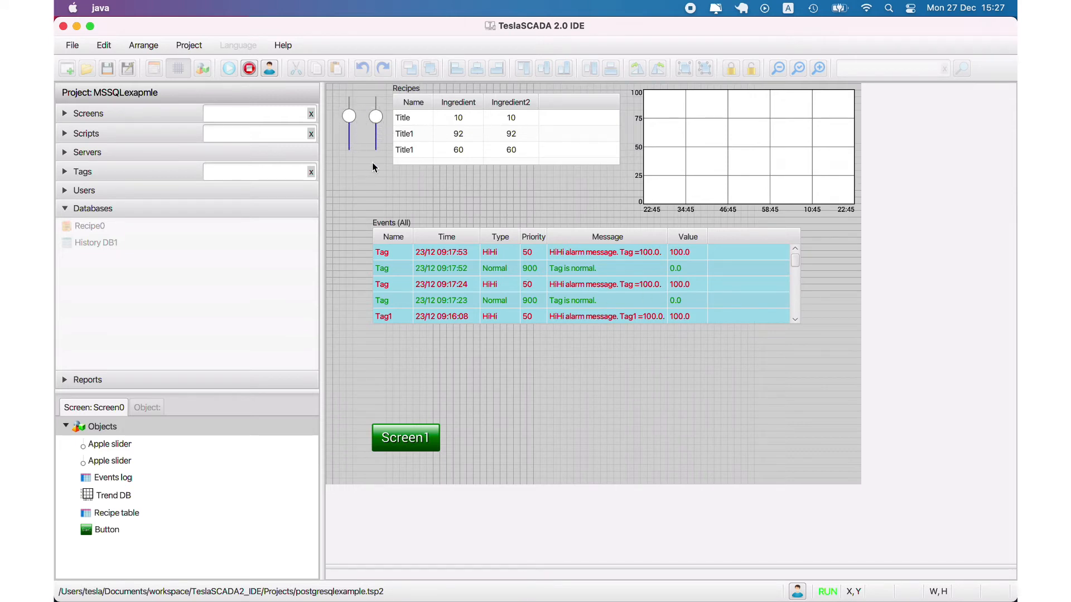
{"action": "left_click", "coordinate": [414, 429]}
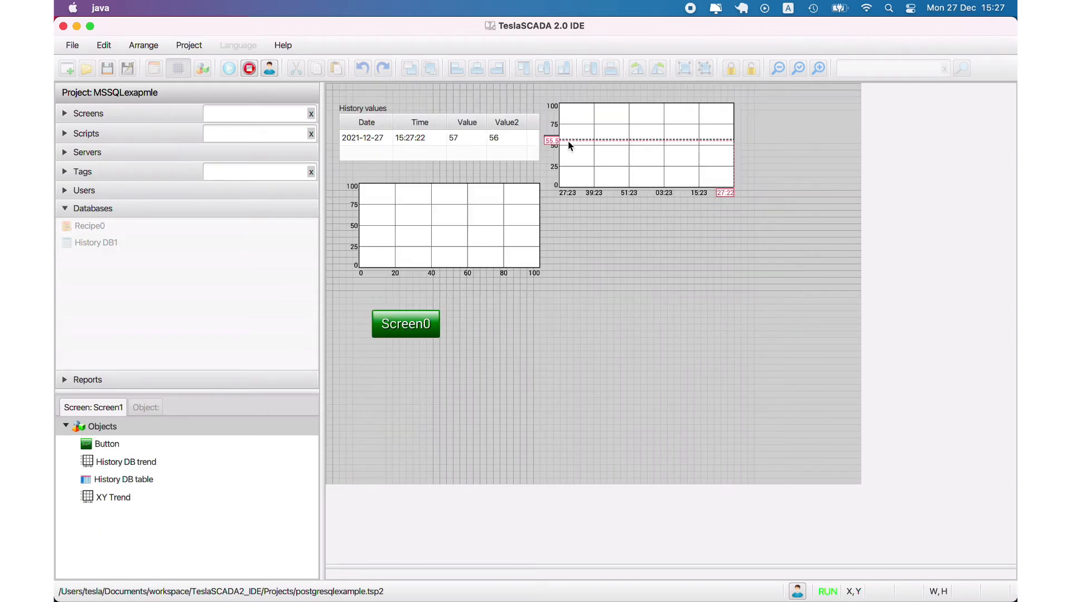
{"action": "left_click", "coordinate": [569, 143]}
{"action": "left_click", "coordinate": [503, 203]}
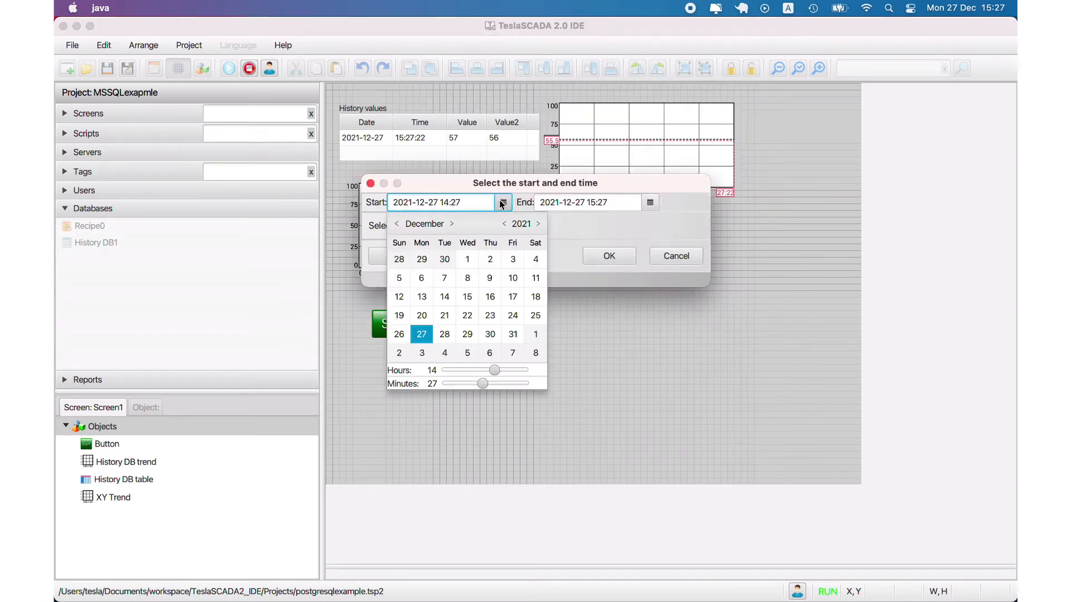
{"action": "left_click", "coordinate": [401, 317]}
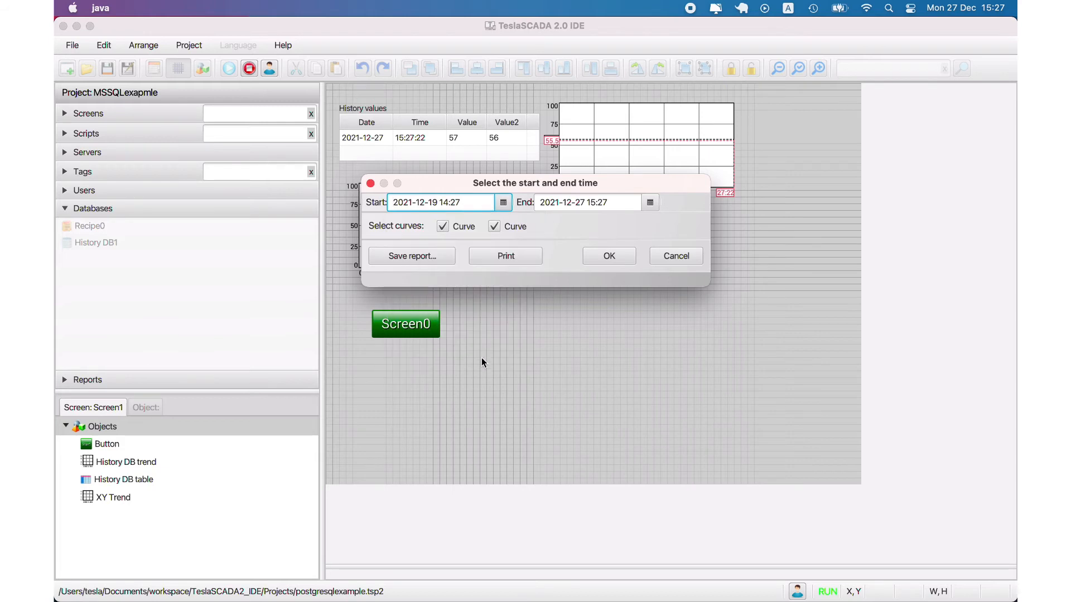
{"action": "left_click", "coordinate": [609, 256]}
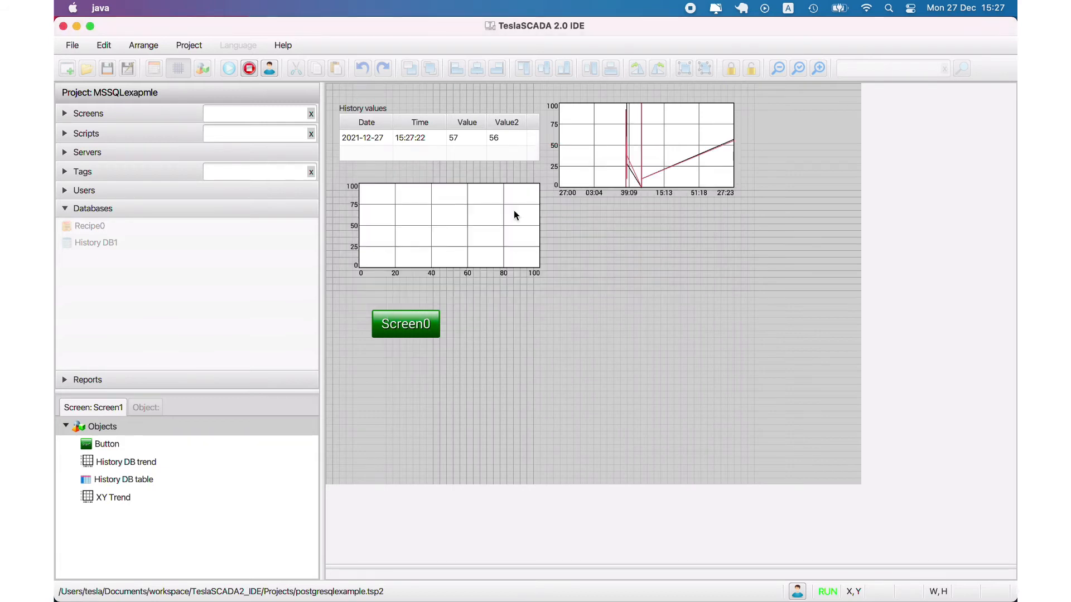
{"action": "left_click", "coordinate": [409, 236]}
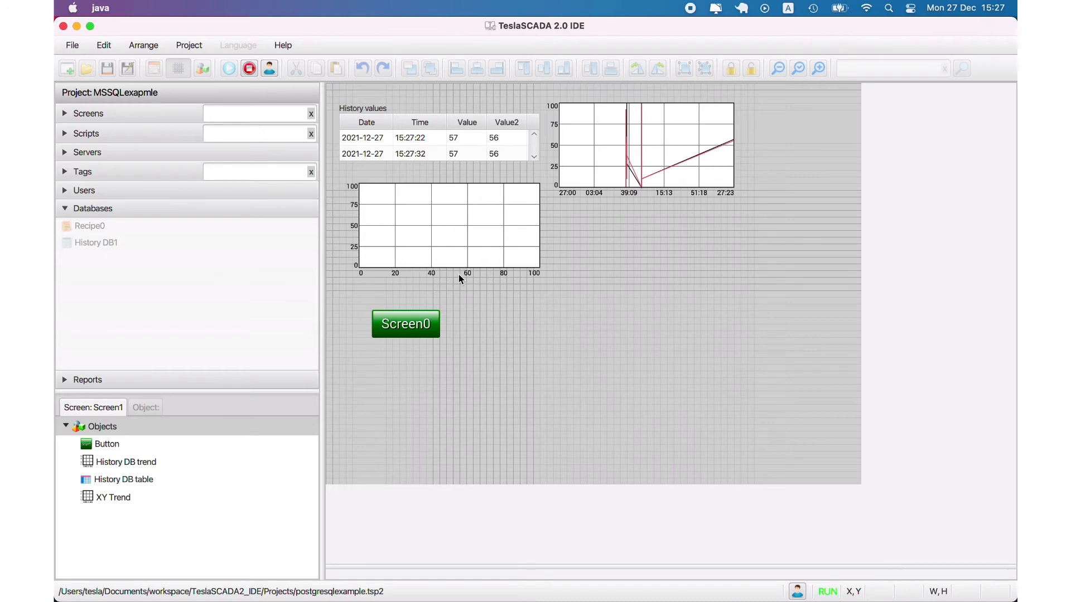
- Set the start date of the History values table to 20 December 2021 and look through its records
{"action": "left_click", "coordinate": [381, 108]}
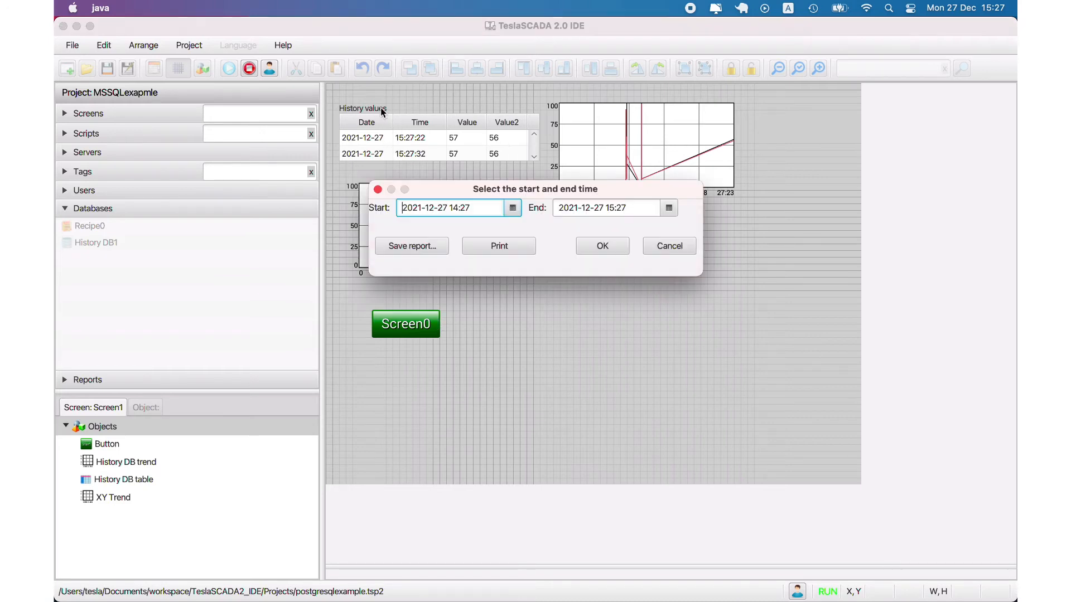
{"action": "left_click", "coordinate": [513, 210]}
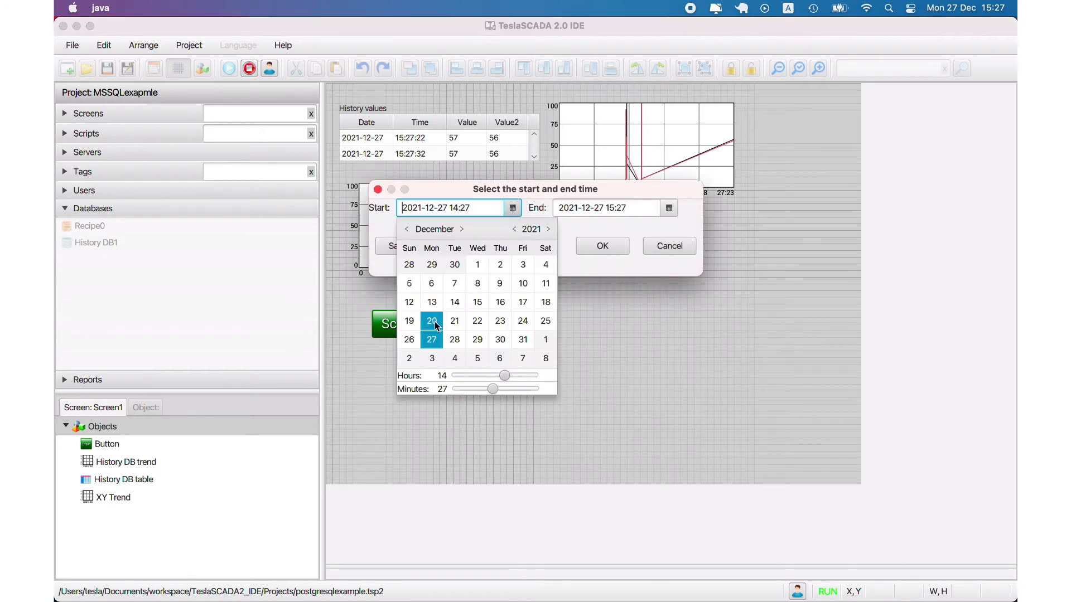
{"action": "left_click", "coordinate": [435, 323]}
{"action": "left_click", "coordinate": [591, 249]}
{"action": "scroll", "coordinate": [515, 151], "scroll_direction": "down", "scroll_amount": 2}
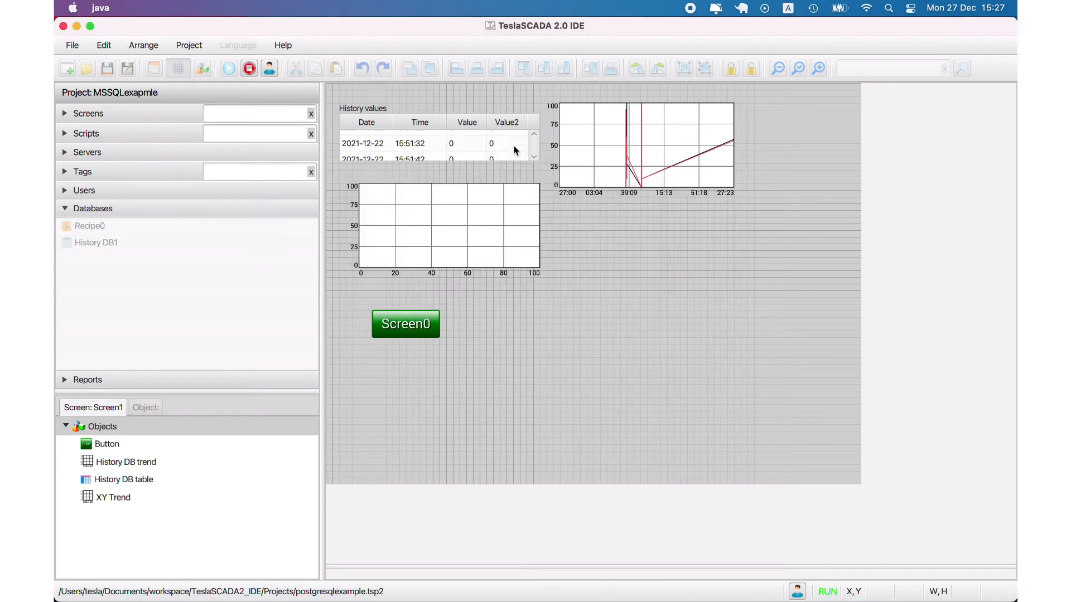
{"action": "scroll", "coordinate": [515, 150], "scroll_direction": "down", "scroll_amount": 15}
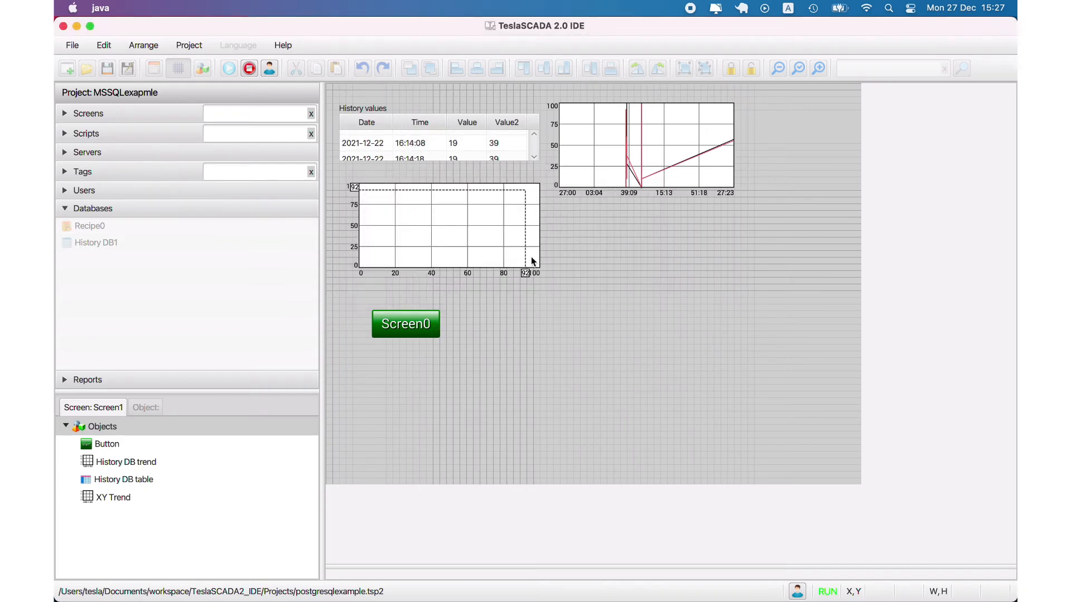
- Stop the running project and open the project file dbscriptpostgresql.tsp2
{"action": "left_click", "coordinate": [249, 68]}
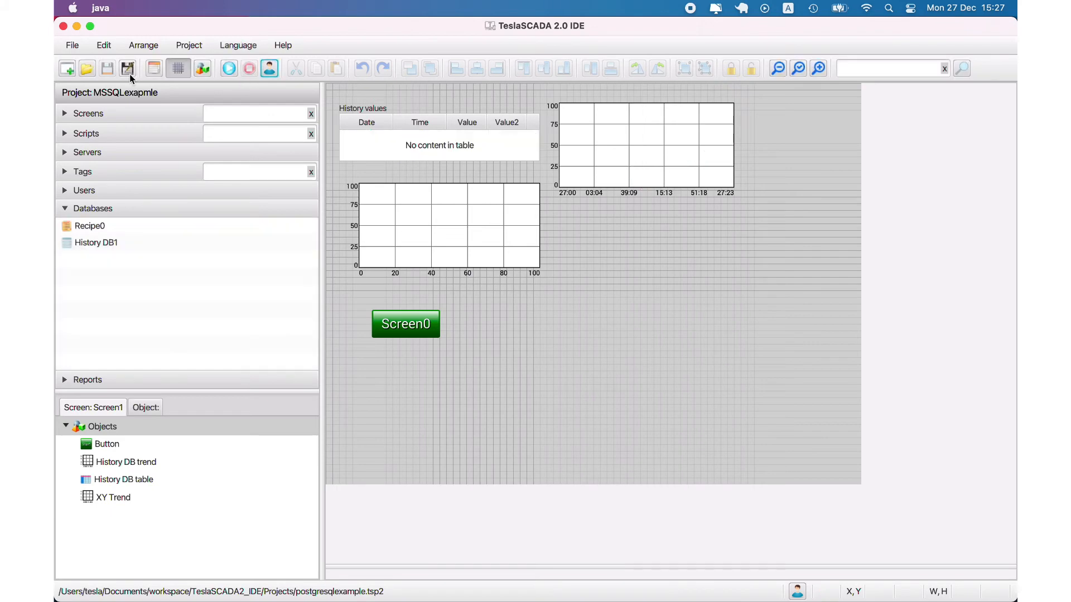
{"action": "left_click", "coordinate": [87, 68]}
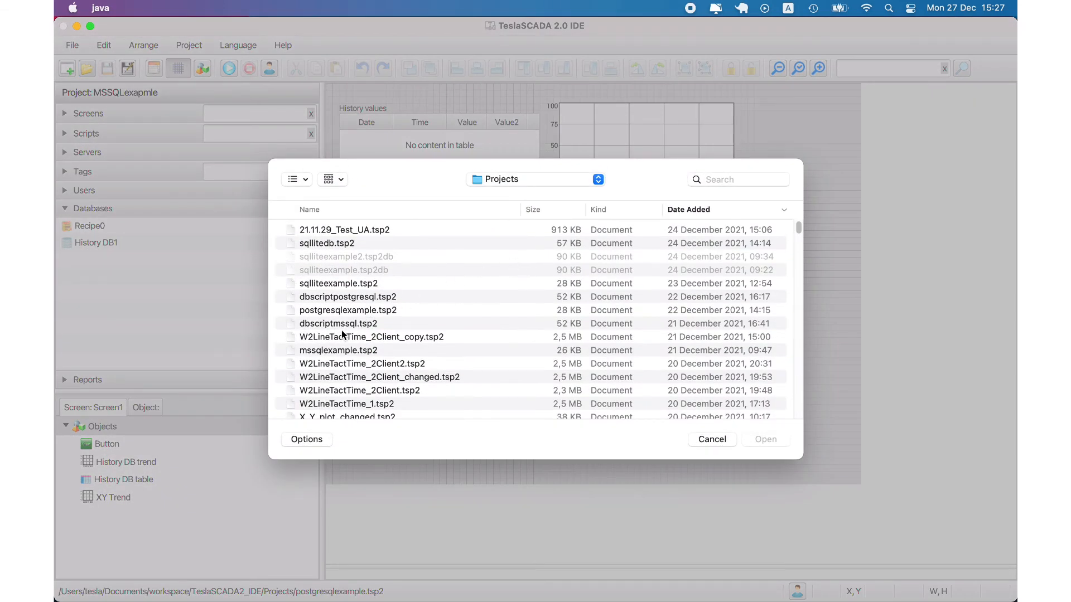
{"action": "double_click", "coordinate": [358, 298]}
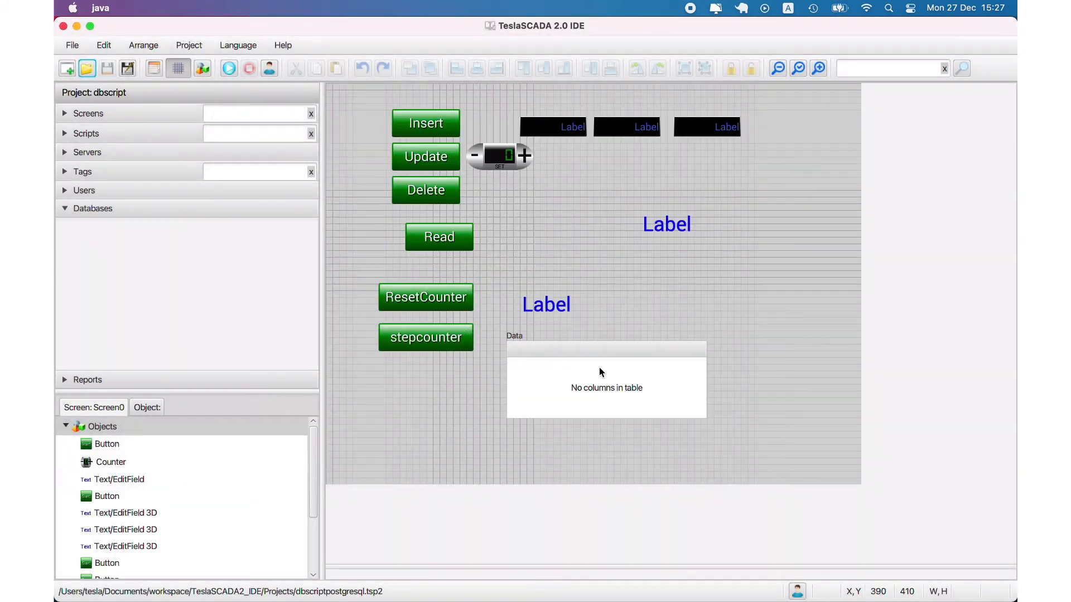
- Examine the Databasetable object's PostgreSQL database URL and table name, leaving its properties unchanged
{"action": "double_click", "coordinate": [599, 367]}
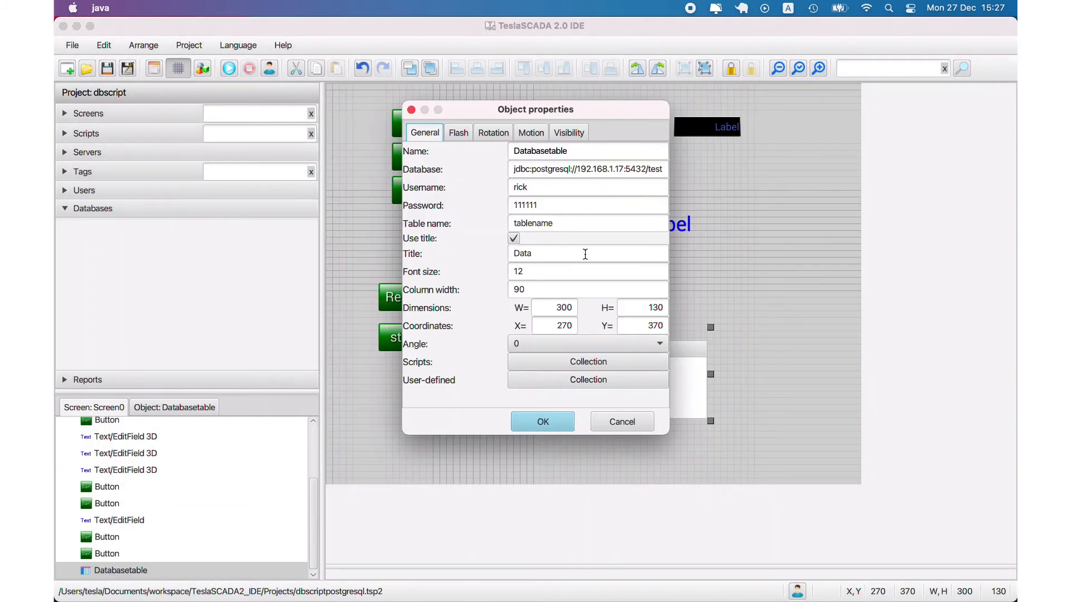
{"action": "left_click_drag", "start_coordinate": [572, 168], "coordinate": [514, 169]}
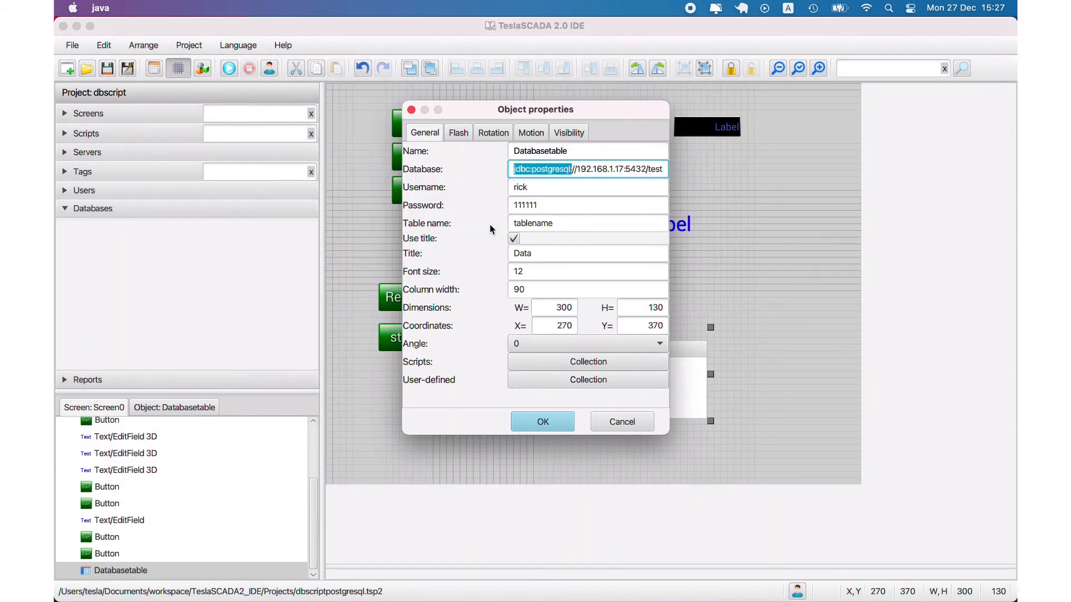
{"action": "double_click", "coordinate": [554, 223]}
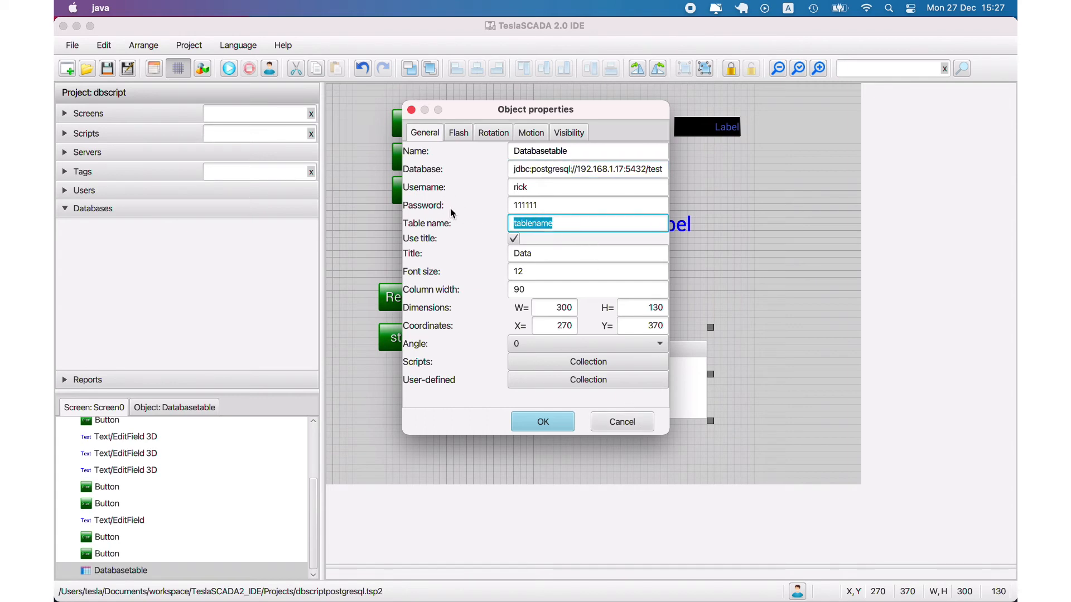
{"action": "left_click", "coordinate": [633, 424]}
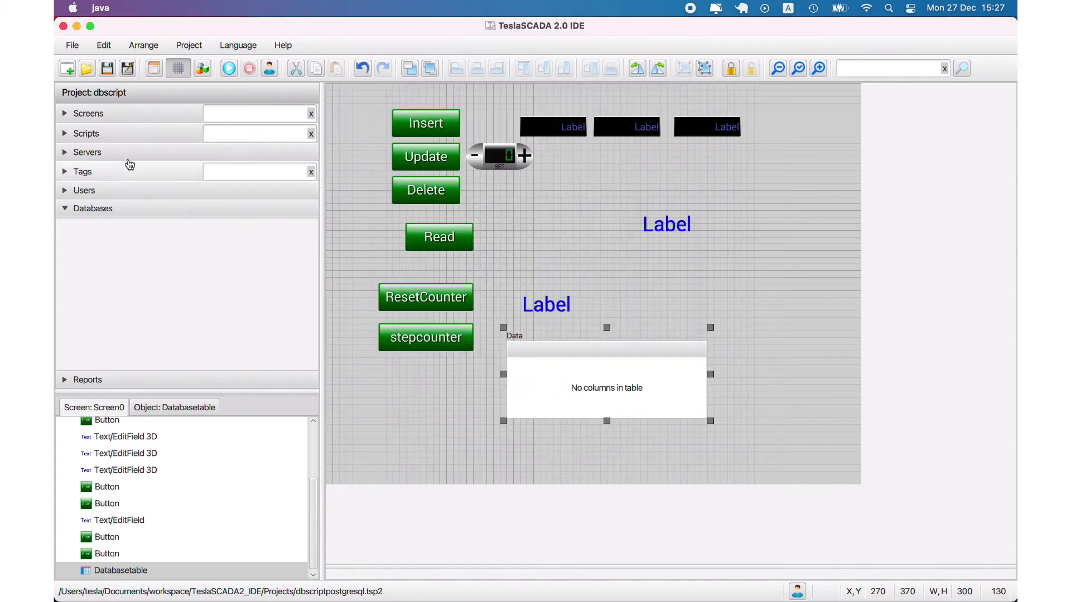
- Review dbscript and the insert, update and delete scripts, highlighting the jdbc:postgresql: prefix in the database name
{"action": "left_click", "coordinate": [83, 134]}
{"action": "double_click", "coordinate": [78, 170]}
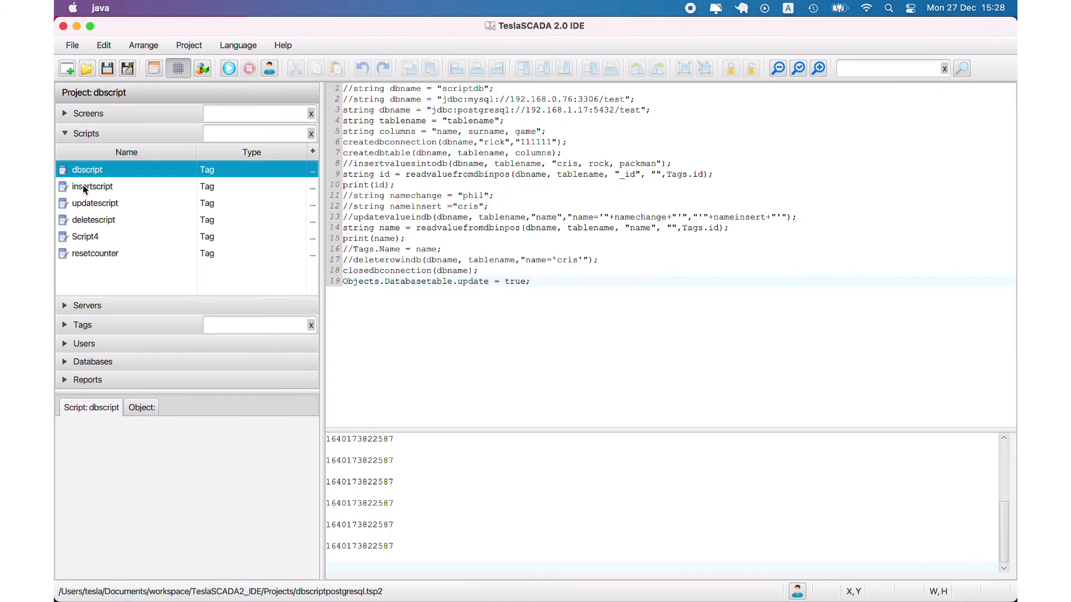
{"action": "left_click", "coordinate": [85, 189]}
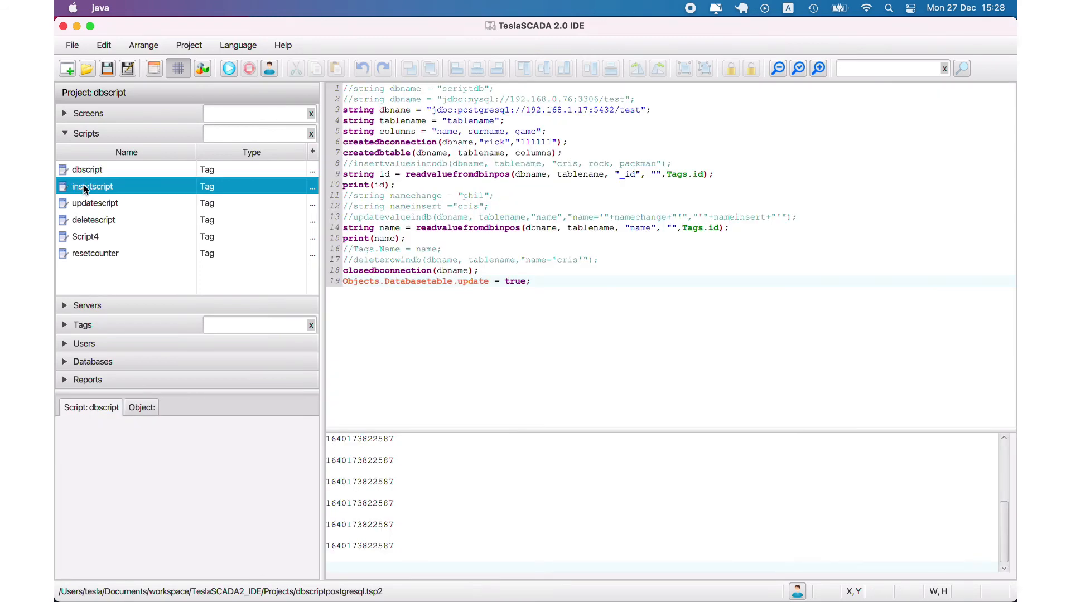
{"action": "left_click_drag", "start_coordinate": [432, 110], "coordinate": [514, 111]}
{"action": "left_click", "coordinate": [128, 204]}
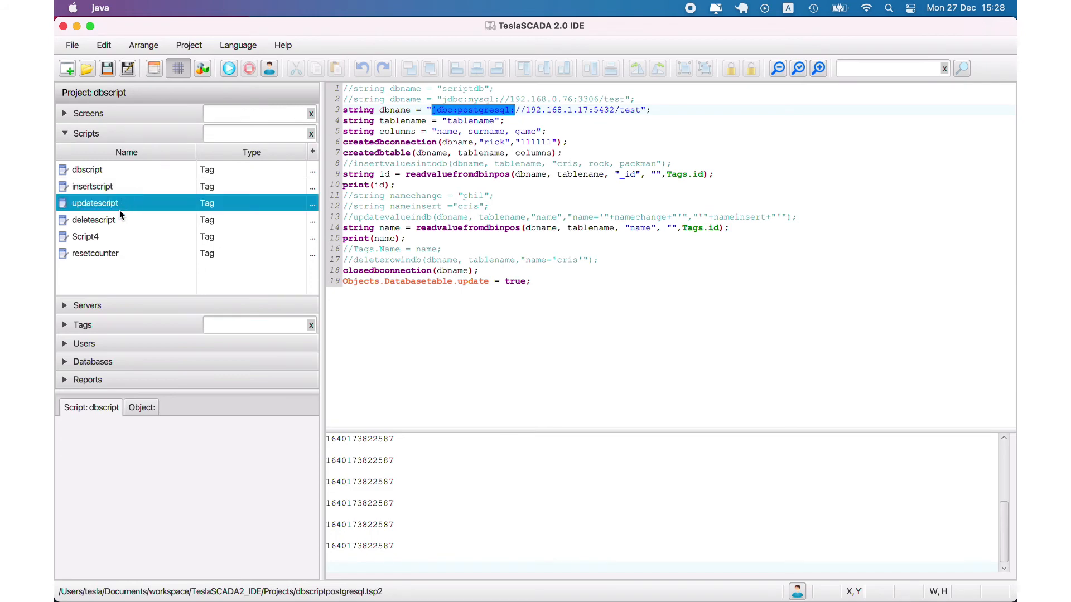
{"action": "left_click", "coordinate": [97, 221]}
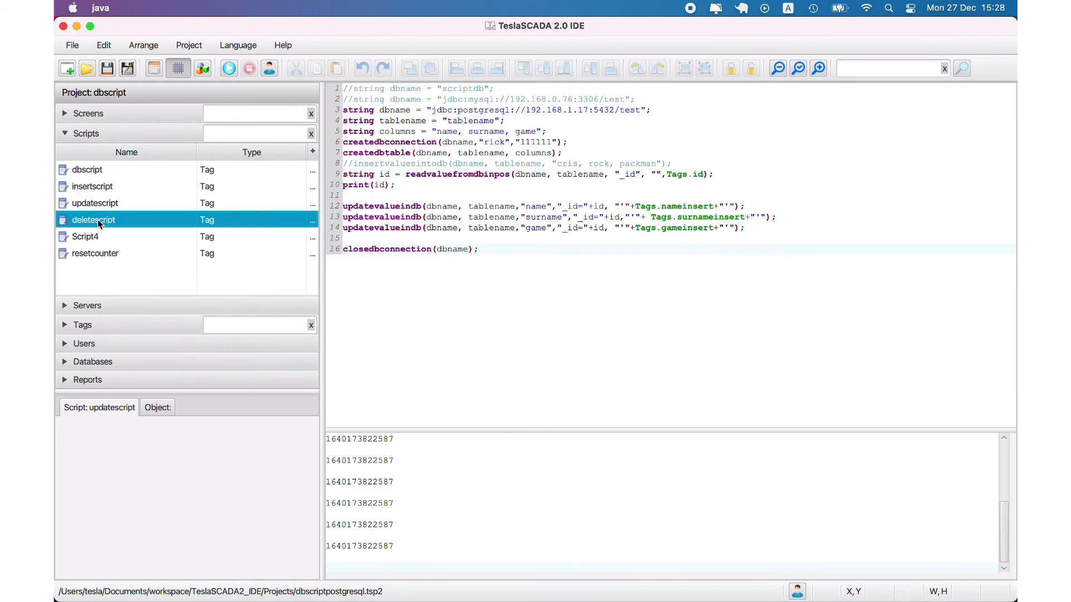
{"action": "left_click", "coordinate": [95, 171]}
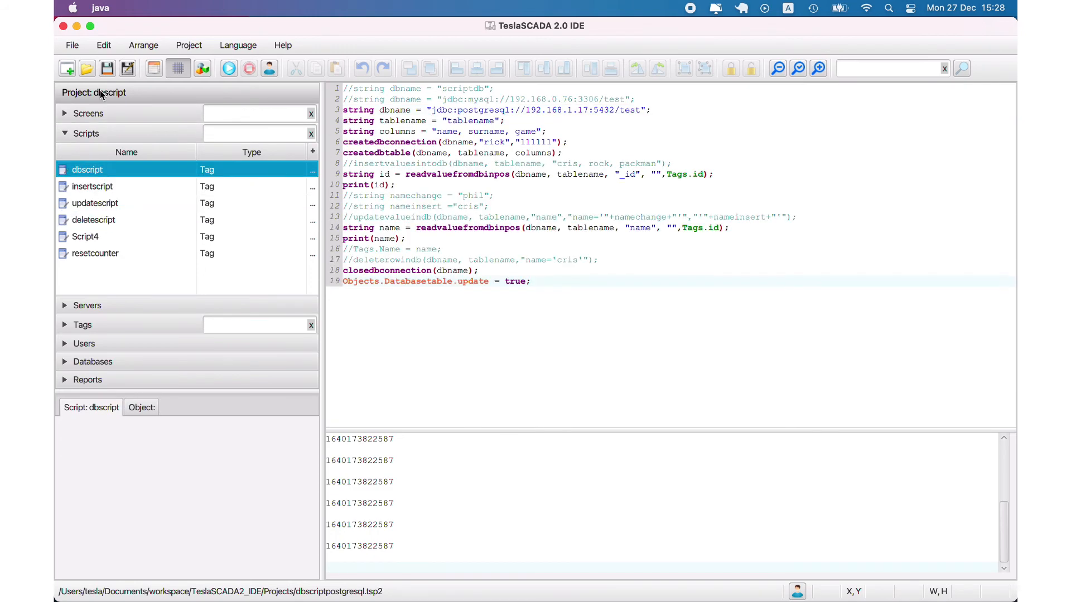
- Run the project from Screen0 and insert a row with the values name, surname and game into the database
{"action": "left_click", "coordinate": [93, 113]}
{"action": "left_click", "coordinate": [90, 150]}
{"action": "left_click", "coordinate": [229, 68]}
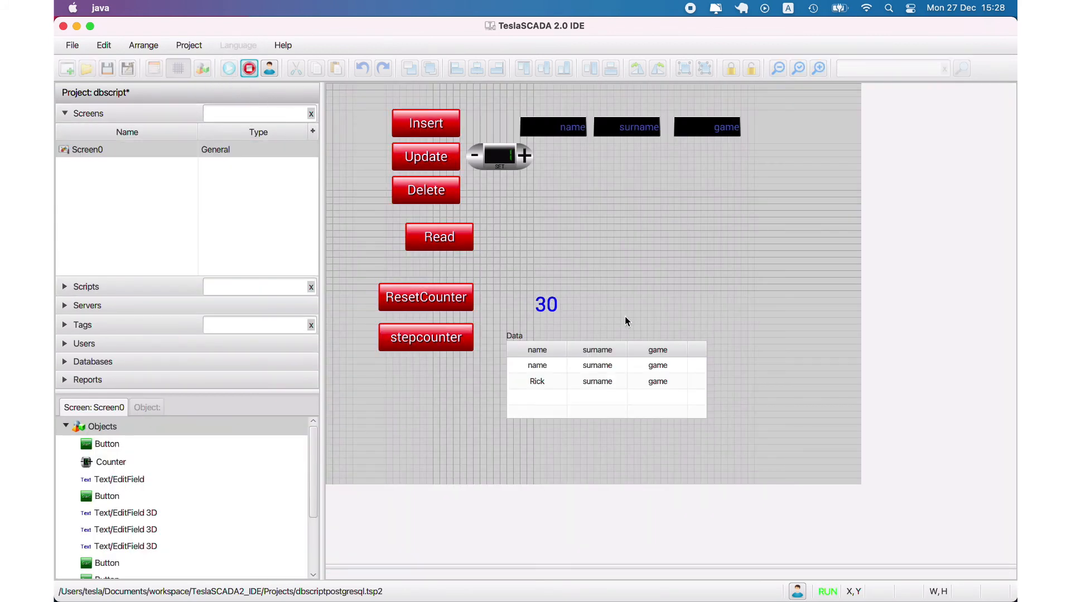
{"action": "left_click", "coordinate": [444, 118]}
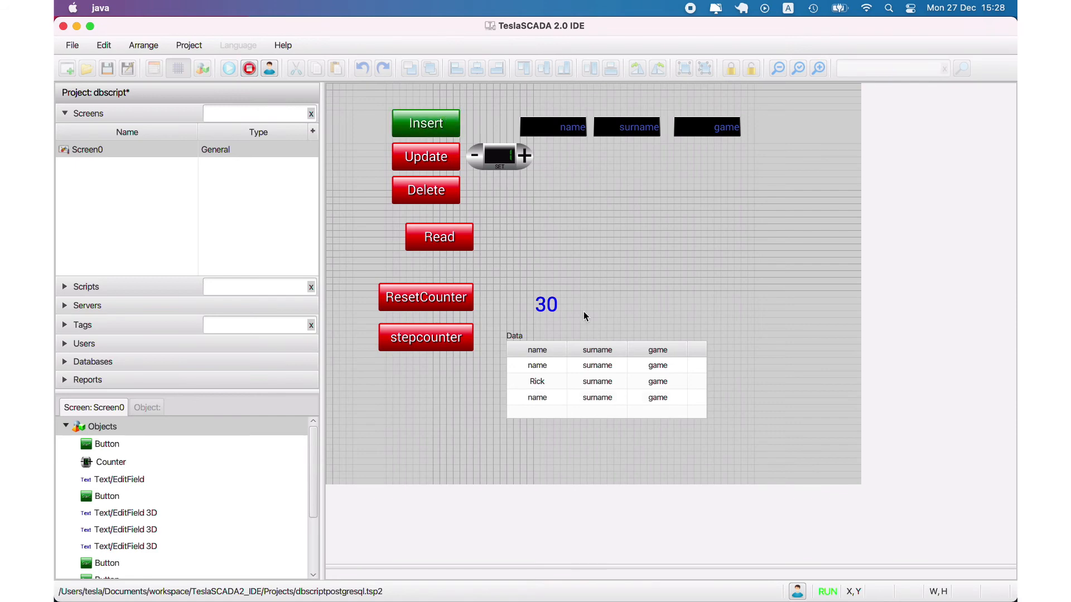
- Delete the newly inserted third row from the Data table and stop the running project
{"action": "right_click", "coordinate": [599, 397]}
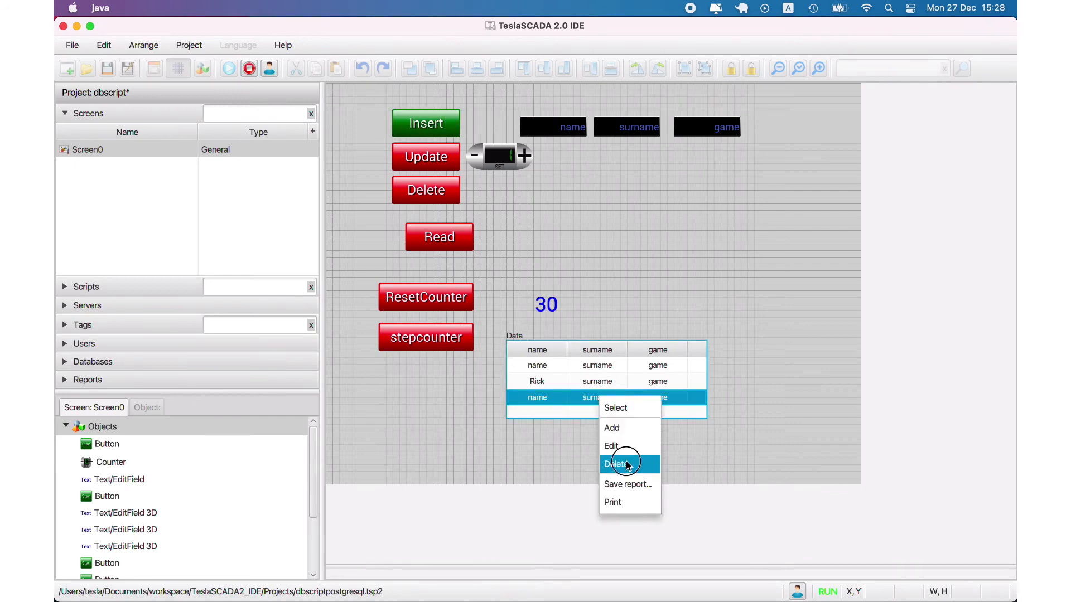
{"action": "left_click", "coordinate": [617, 464]}
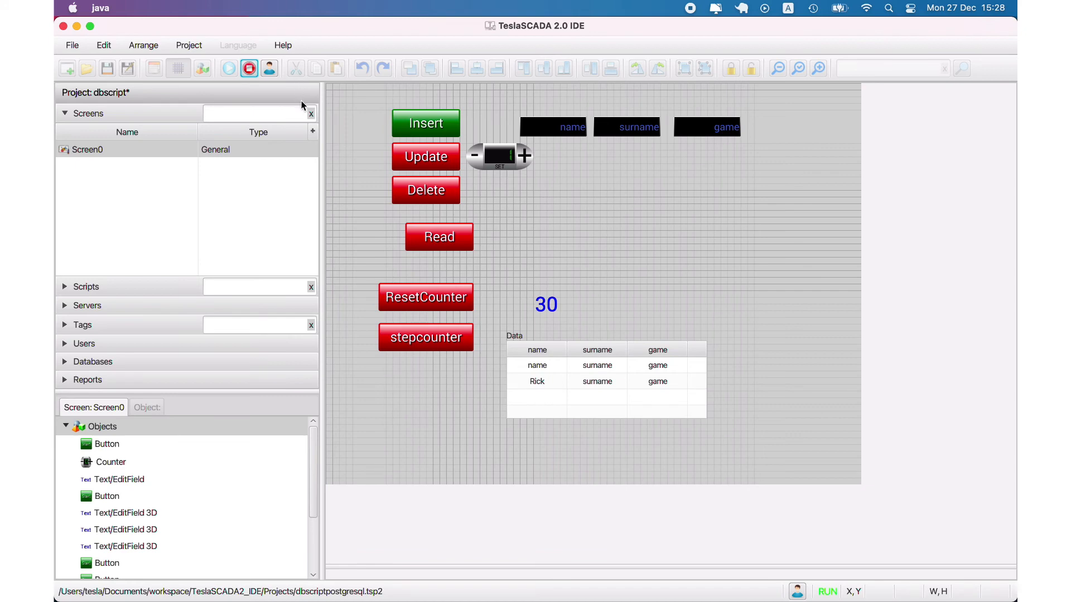
{"action": "left_click", "coordinate": [253, 68]}
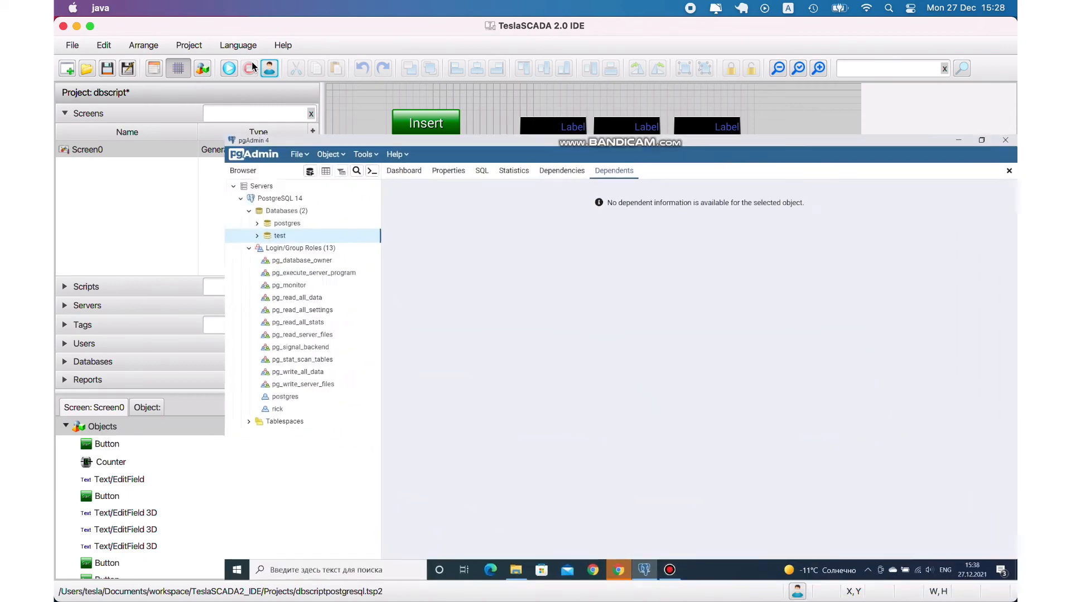
- In pgAdmin, expand the test database down to the list of tables in its public schema
{"action": "left_click", "coordinate": [93, 153]}
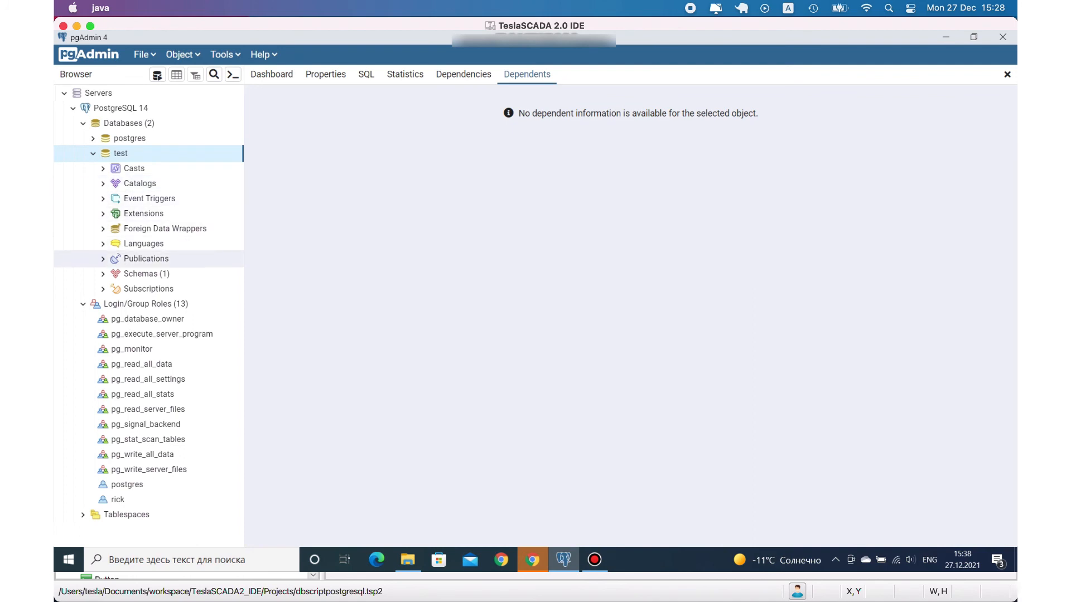
{"action": "left_click", "coordinate": [103, 273]}
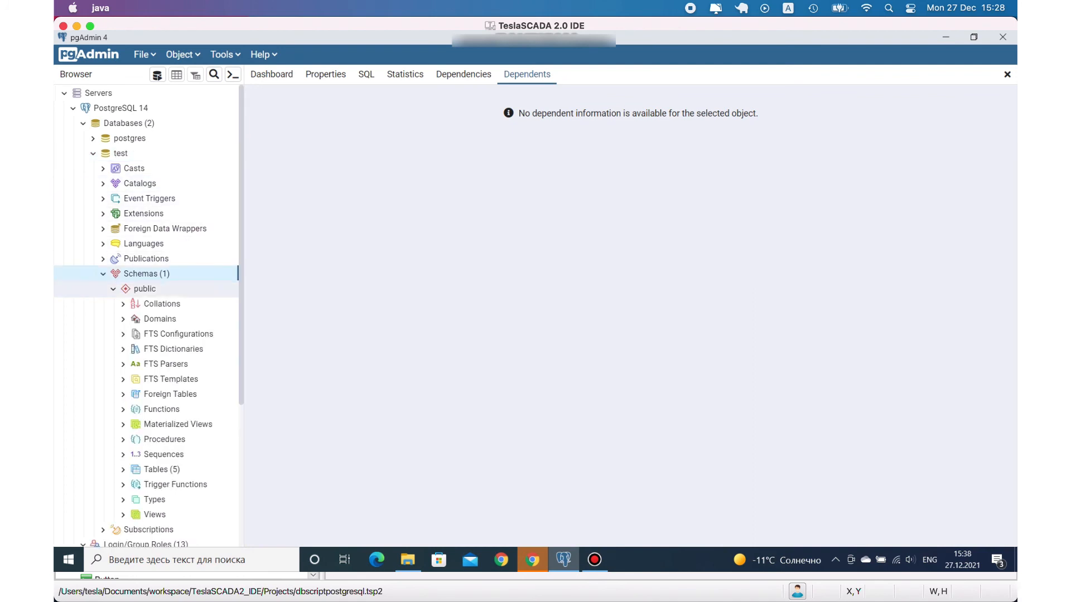
{"action": "left_click", "coordinate": [124, 469]}
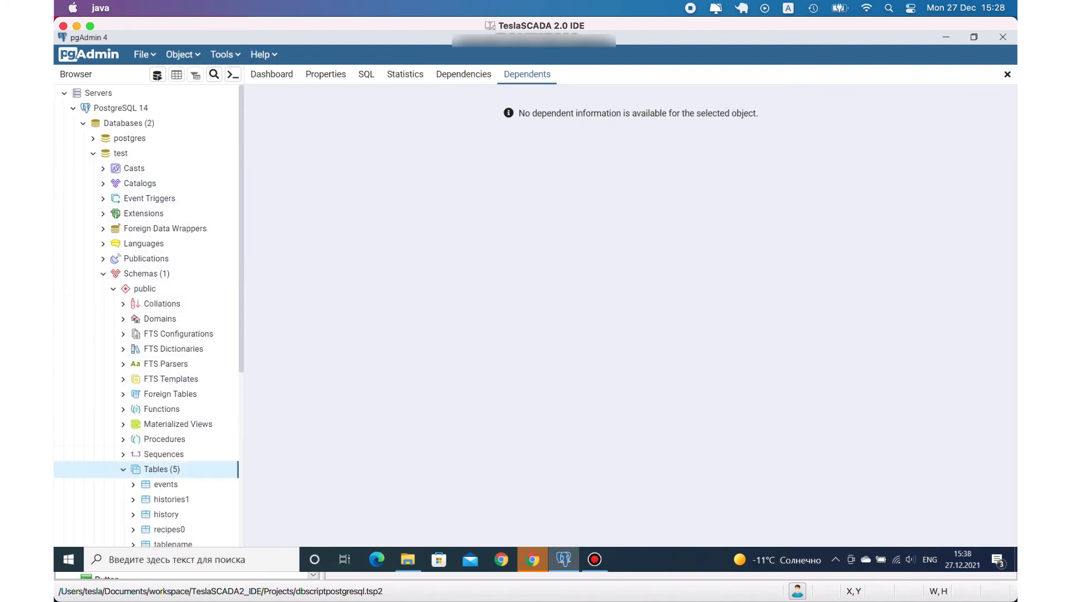
{"action": "scroll", "coordinate": [145, 385], "scroll_direction": "down", "scroll_amount": 5}
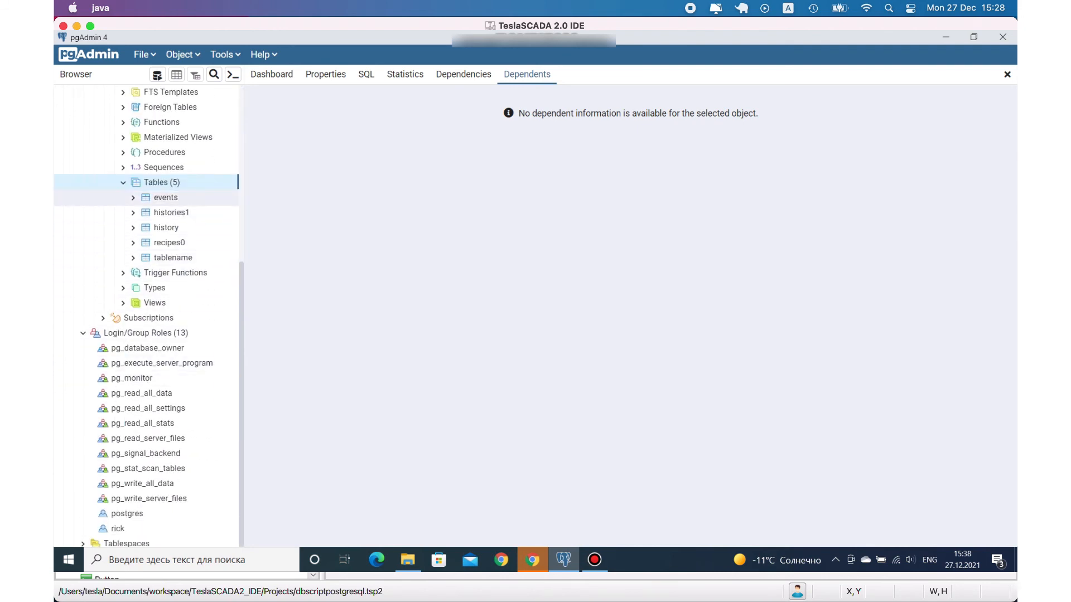
- Go through the events, histories1, history, recipes0 and tablename tables one after another
{"action": "left_click", "coordinate": [166, 198]}
{"action": "left_click", "coordinate": [167, 213]}
{"action": "left_click", "coordinate": [167, 228]}
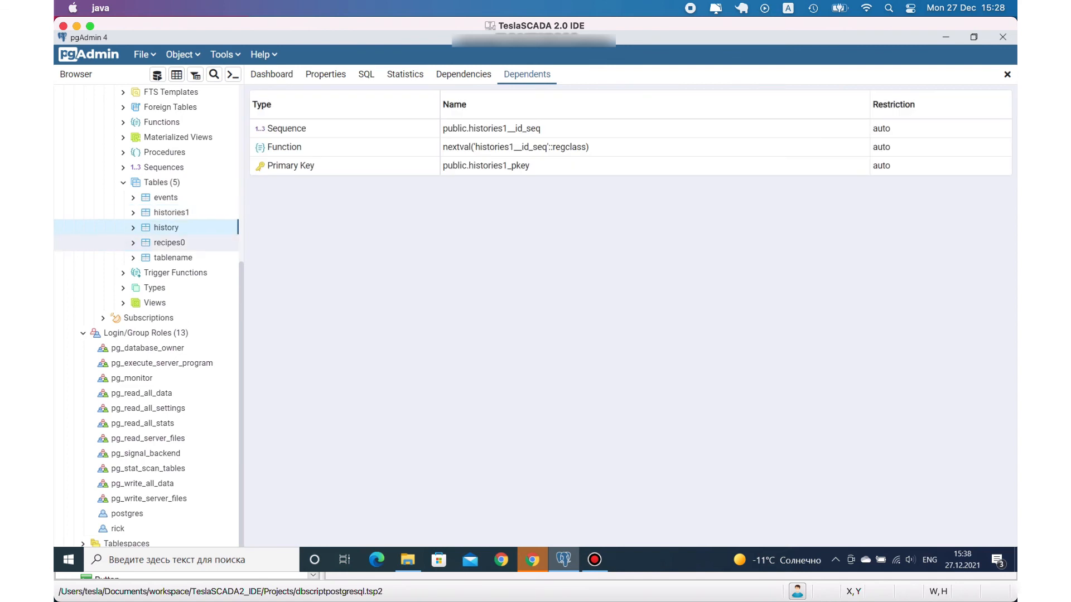
{"action": "left_click", "coordinate": [168, 243]}
{"action": "left_click", "coordinate": [170, 259]}
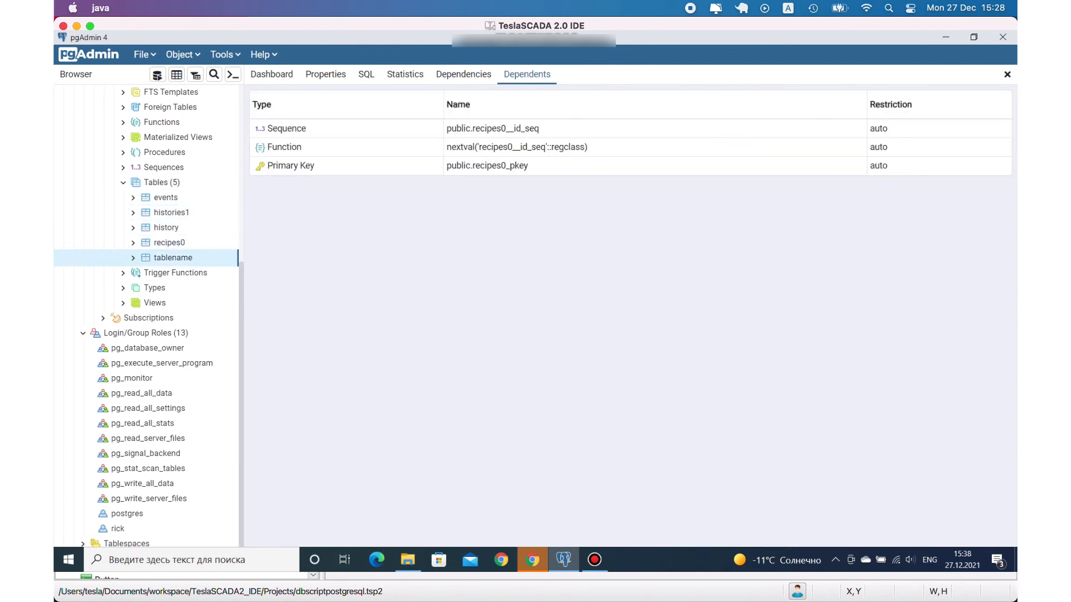
- Open the stored data rows of the events table for viewing
{"action": "left_click", "coordinate": [165, 198]}
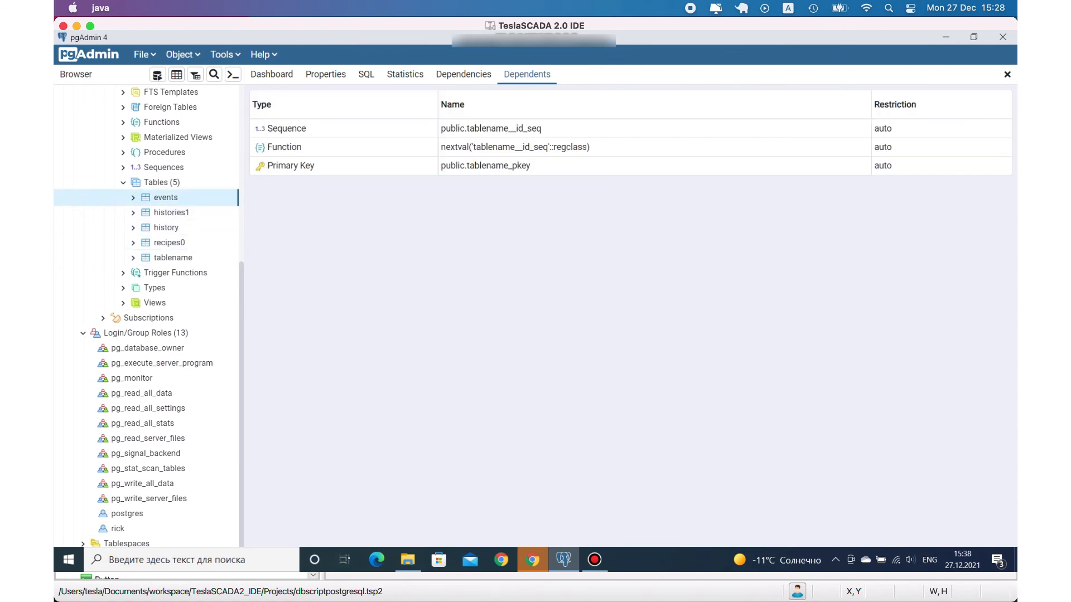
{"action": "right_click", "coordinate": [165, 199]}
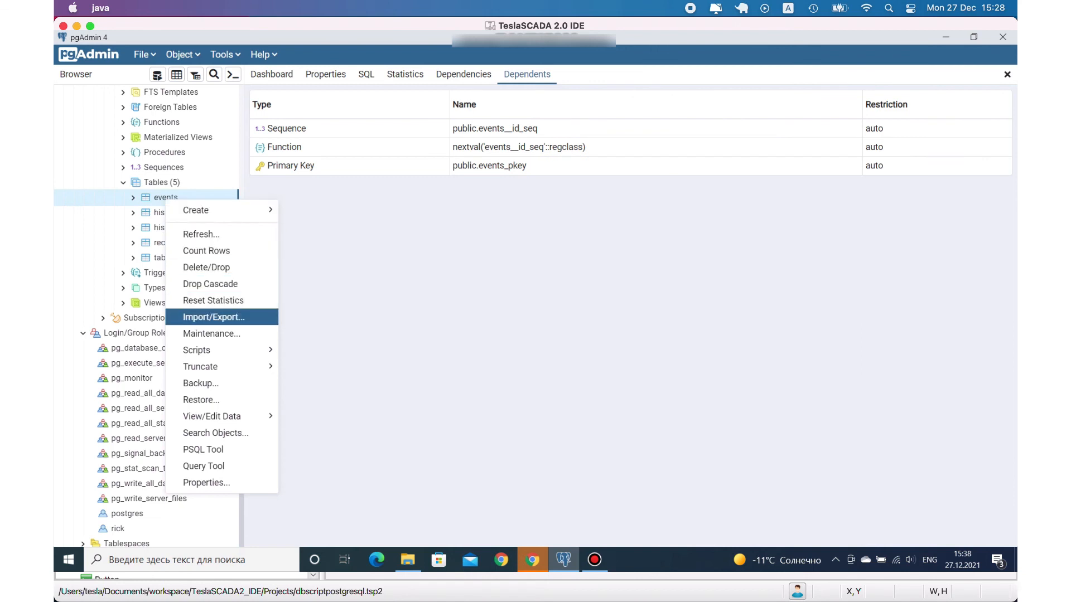
{"action": "mouse_move", "coordinate": [212, 416]}
{"action": "left_click", "coordinate": [312, 415]}
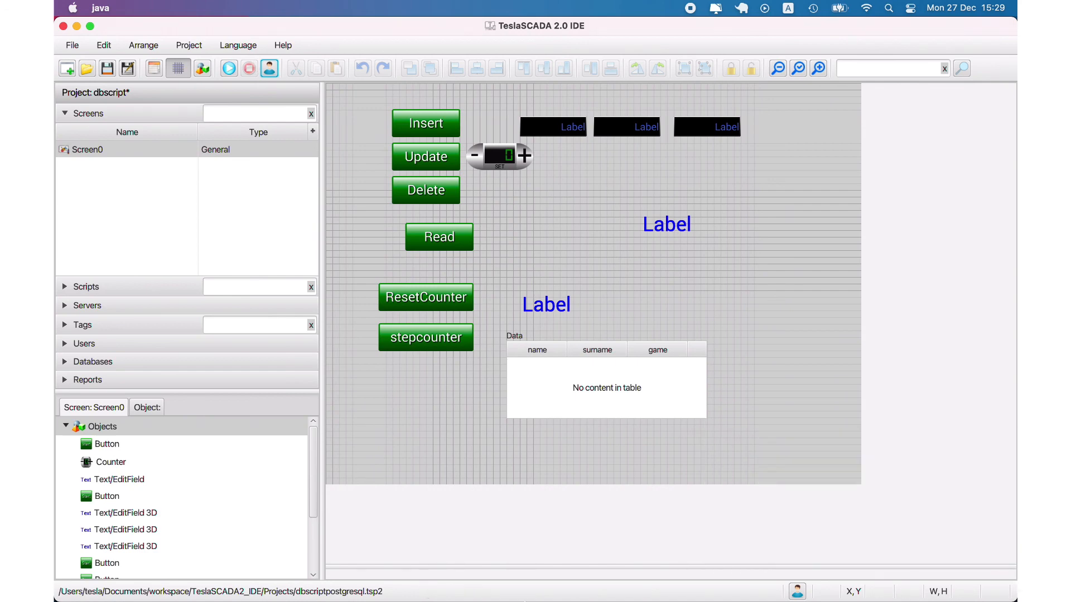
{"action": "mouse_move", "coordinate": [666, 580]}
{"action": "left_click", "coordinate": [855, 580]}
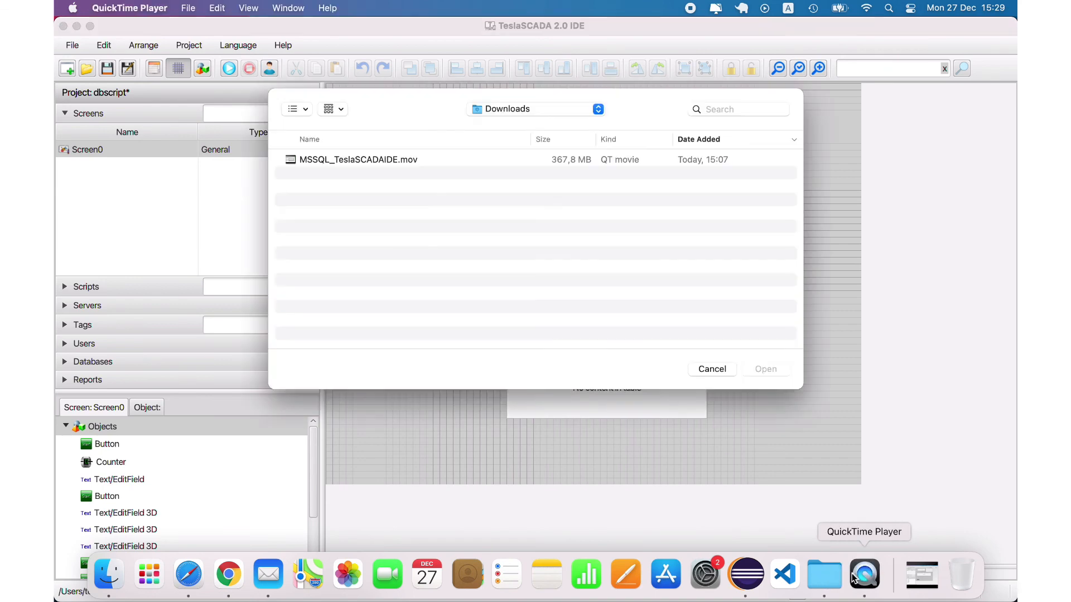